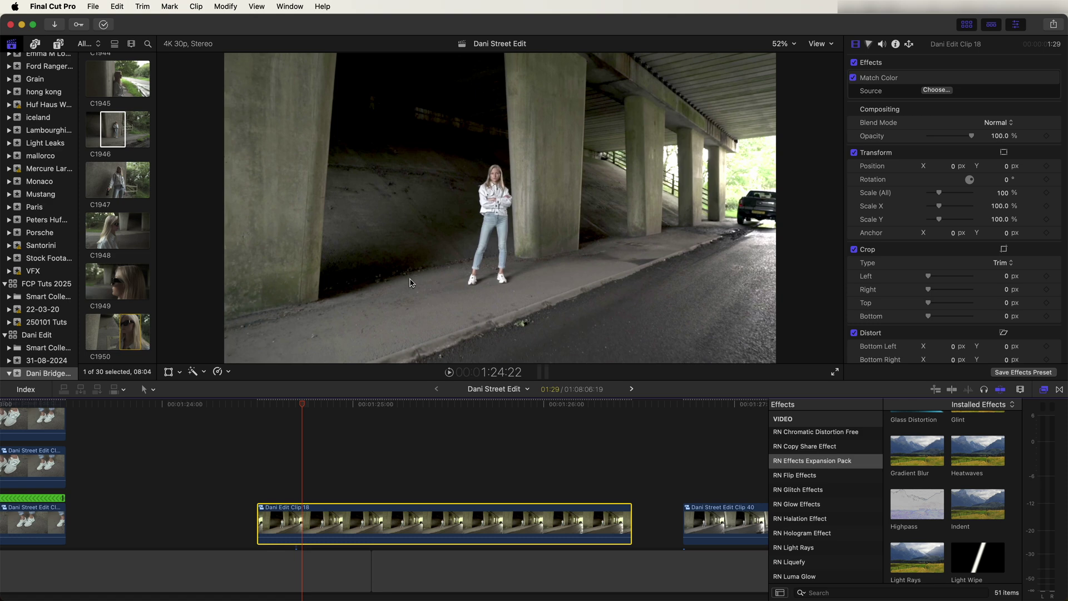
# Duplicate Dani Edit Clip 18 above itself and analyse a Magnetic Mask on the woman.
pyautogui.moveTo(343, 526); pyautogui.dragTo(347, 493)
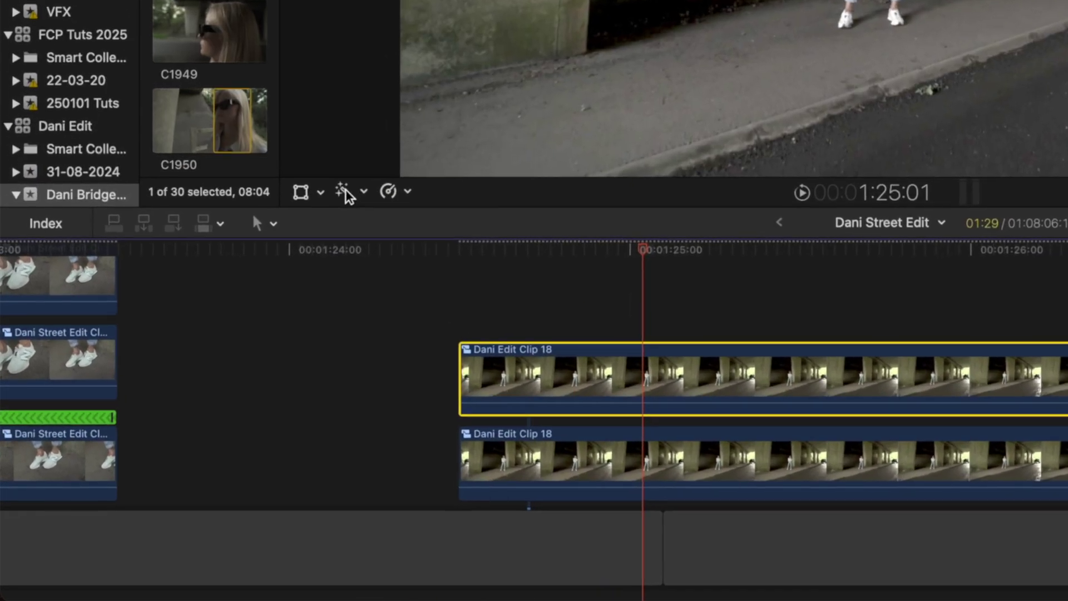
pyautogui.click(345, 193)
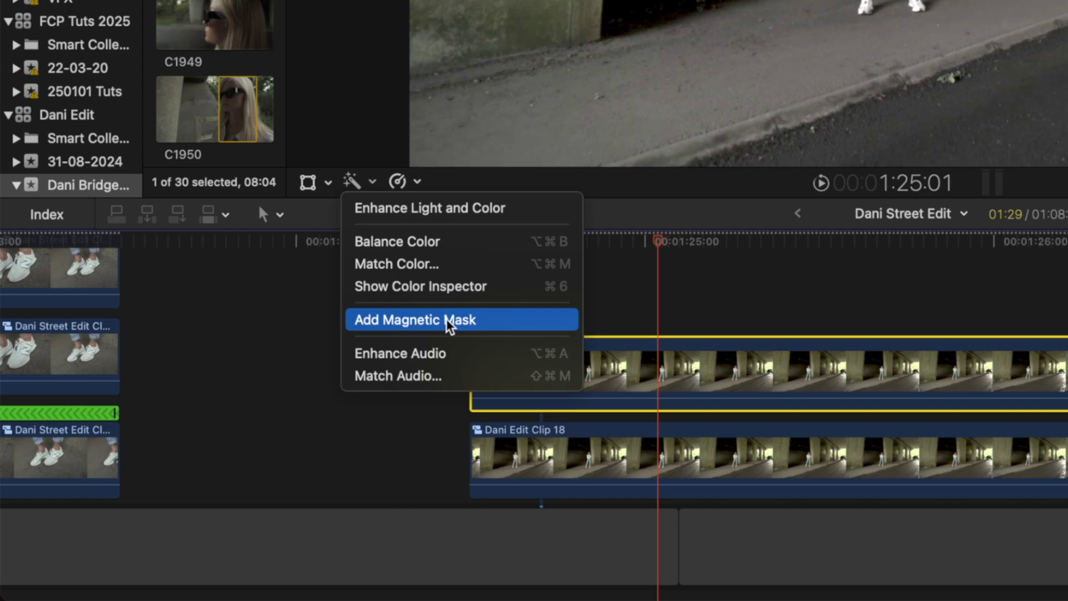
pyautogui.click(445, 320)
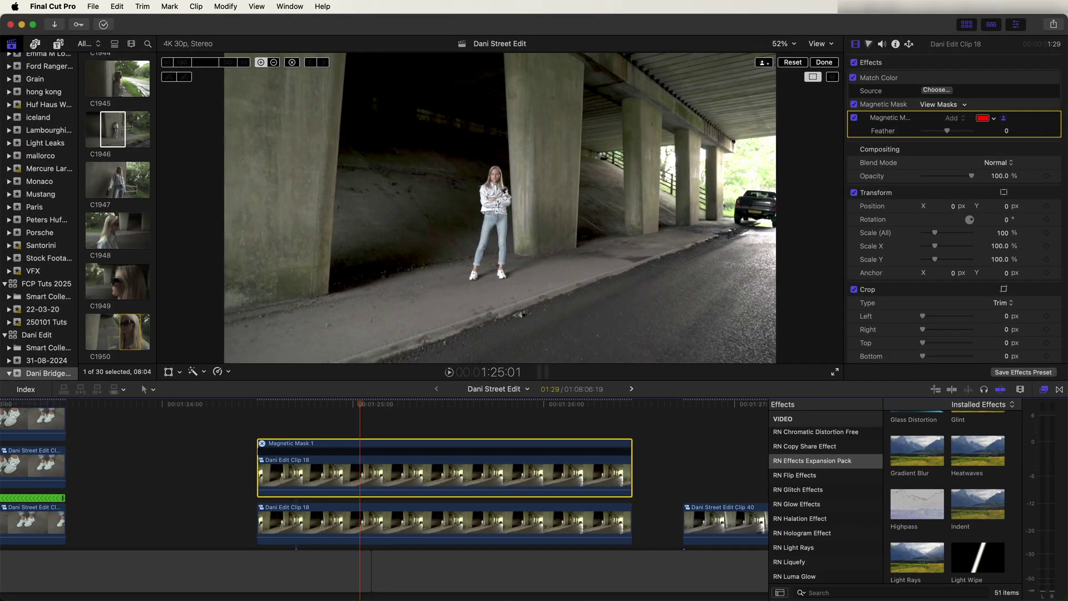
pyautogui.click(503, 197)
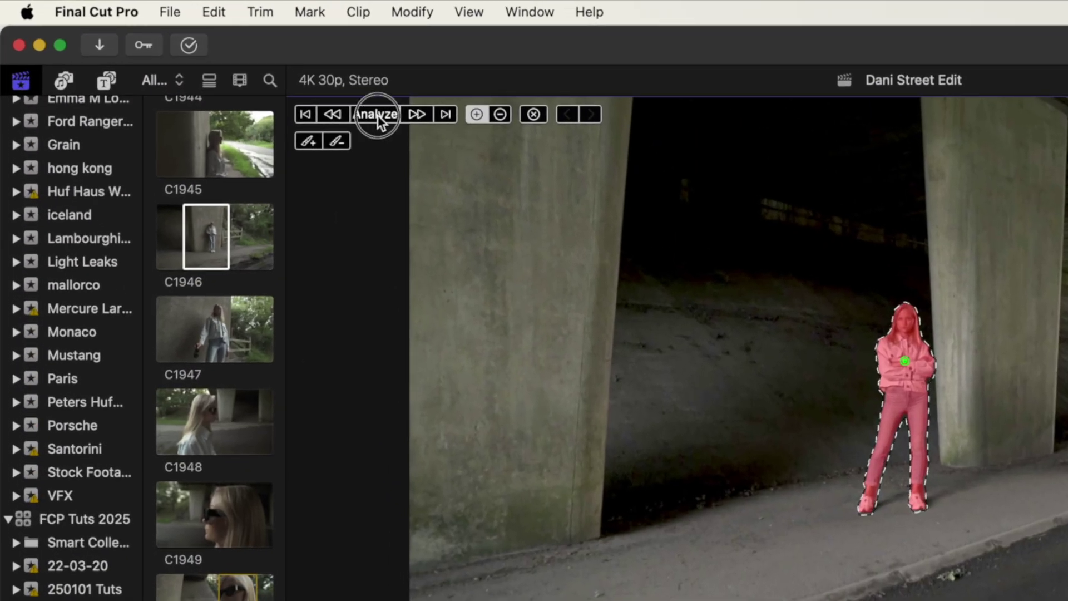
pyautogui.click(376, 115)
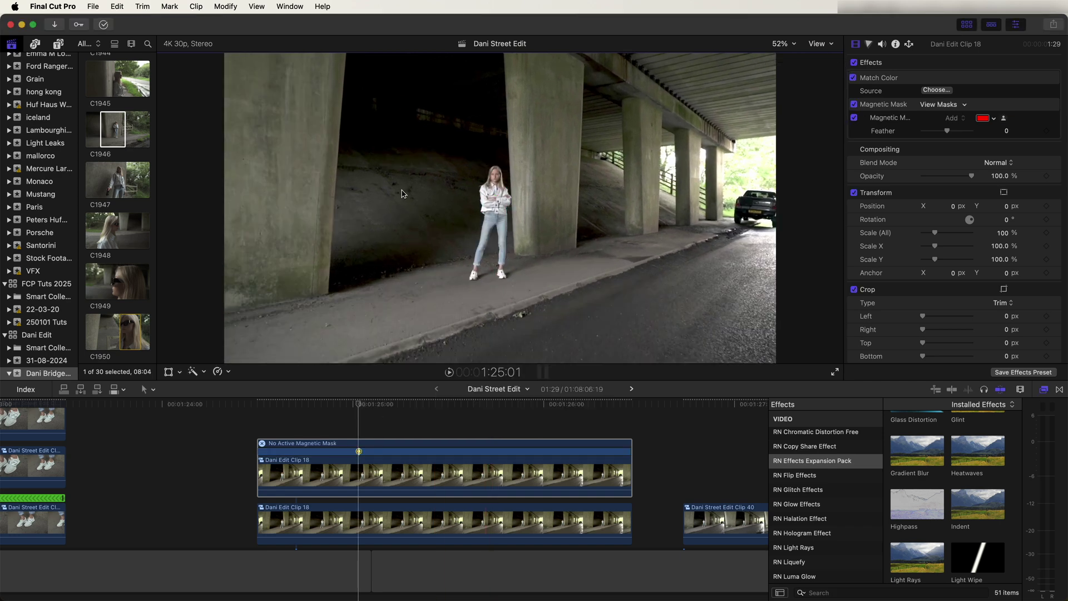
# Drop the Ultimate Explosion clip between the two Dani Edit Clip 18 layers.
pyautogui.scroll(-10, 117, 222)
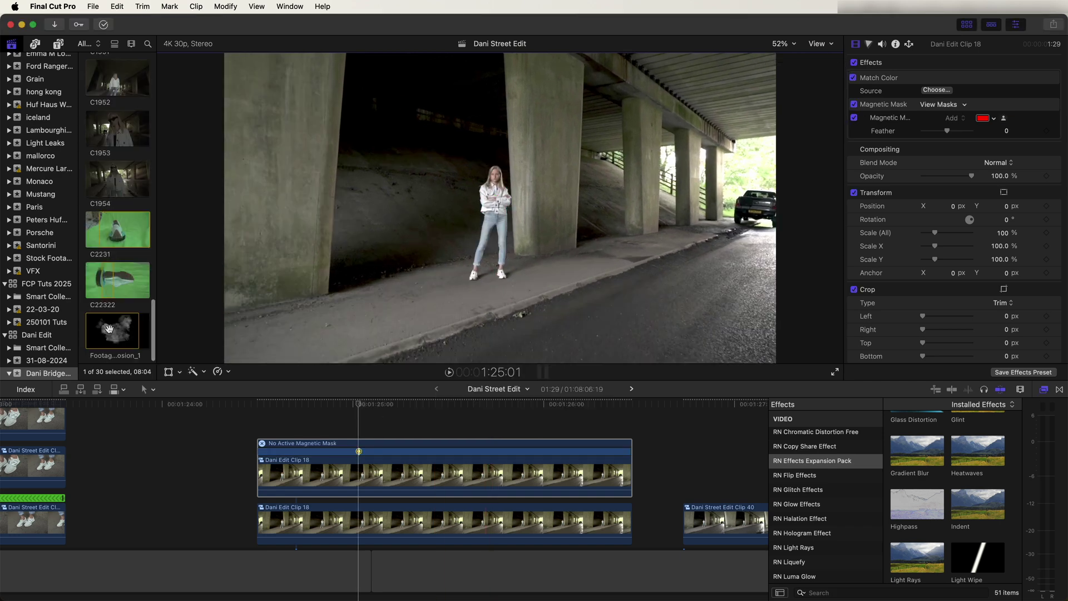
pyautogui.moveTo(114, 331); pyautogui.dragTo(260, 494)
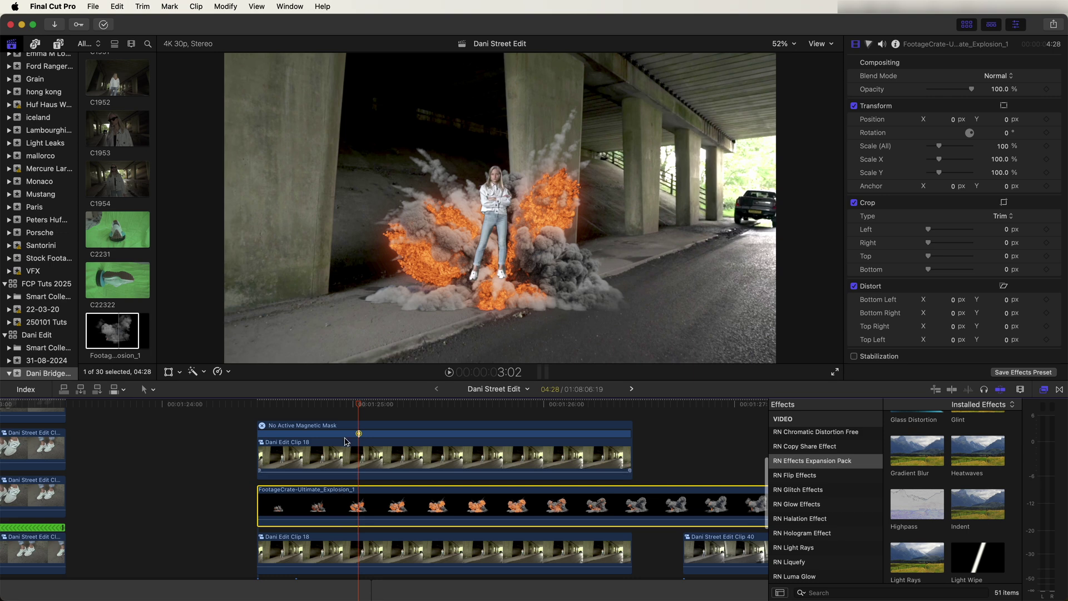
pyautogui.moveTo(356, 405); pyautogui.dragTo(416, 405)
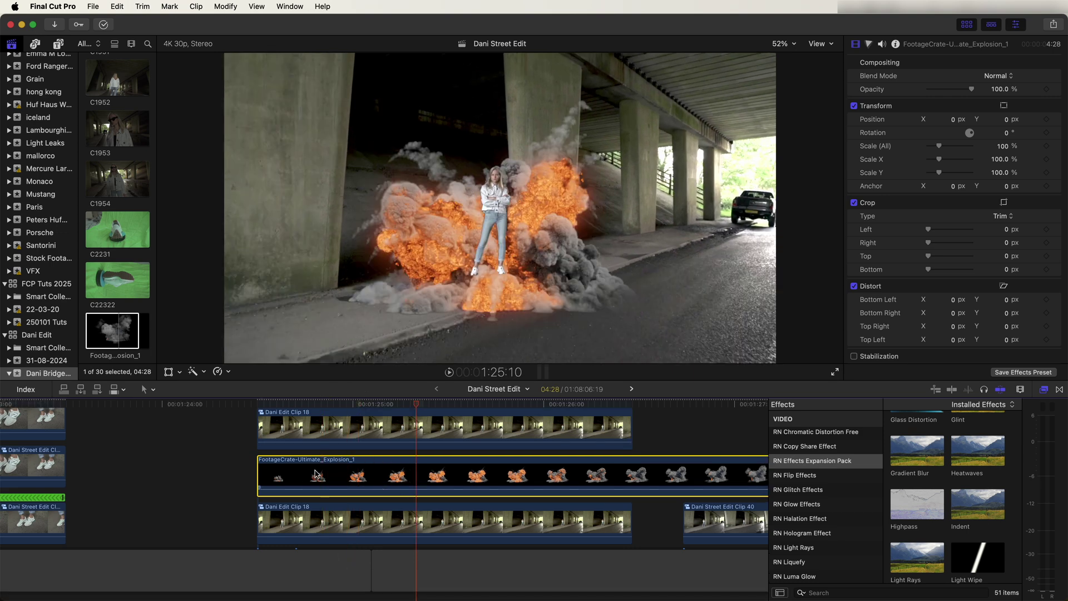
# Analyse an object track on the woman using a small tracking box.
pyautogui.click(170, 372)
pyautogui.click(11, 43)
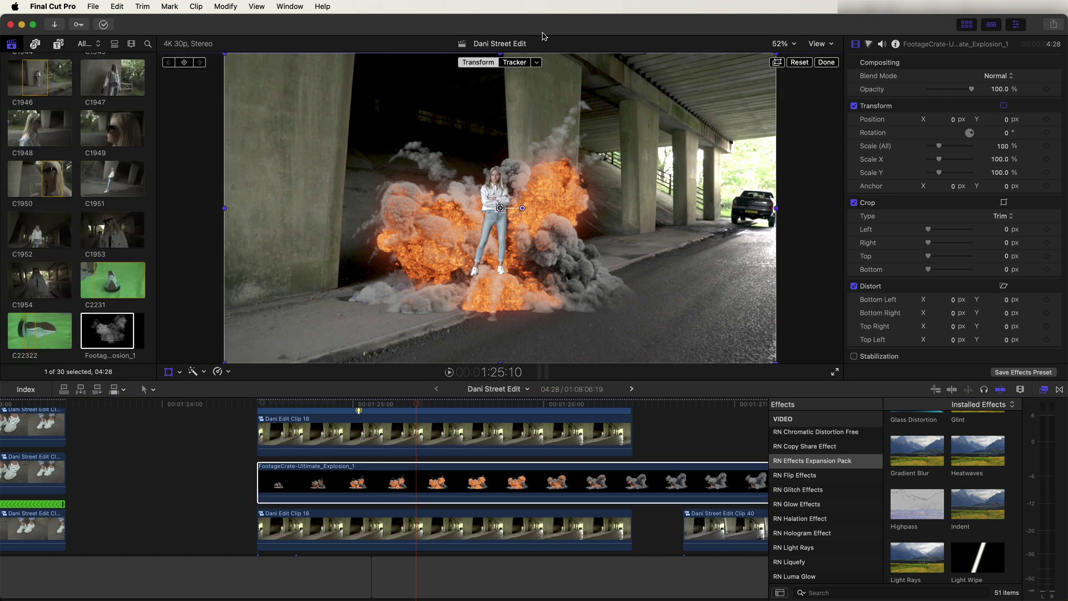
pyautogui.click(514, 62)
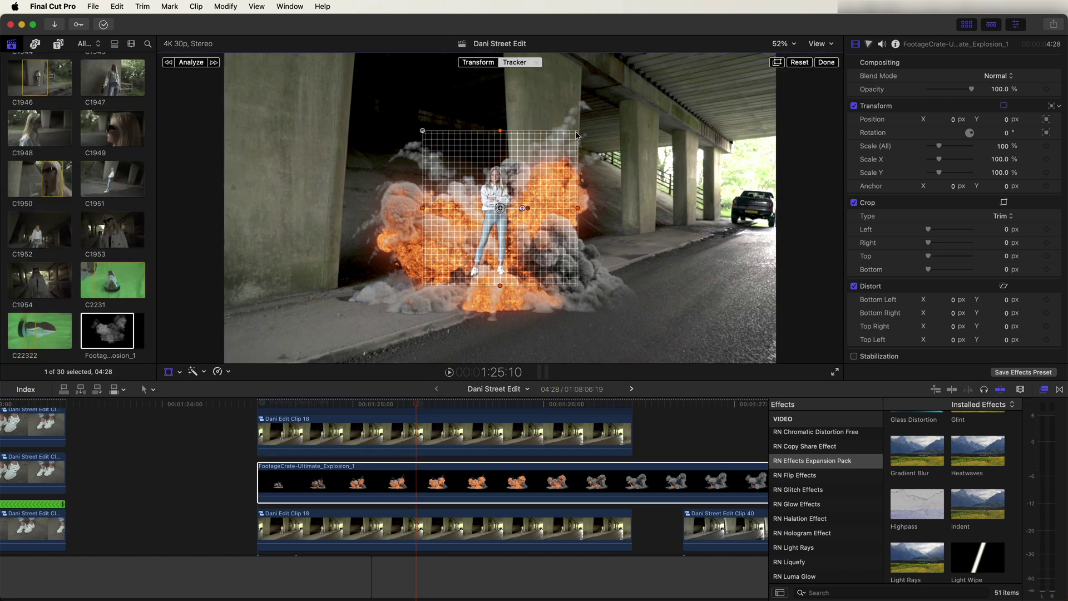
pyautogui.moveTo(545, 152); pyautogui.dragTo(494, 268)
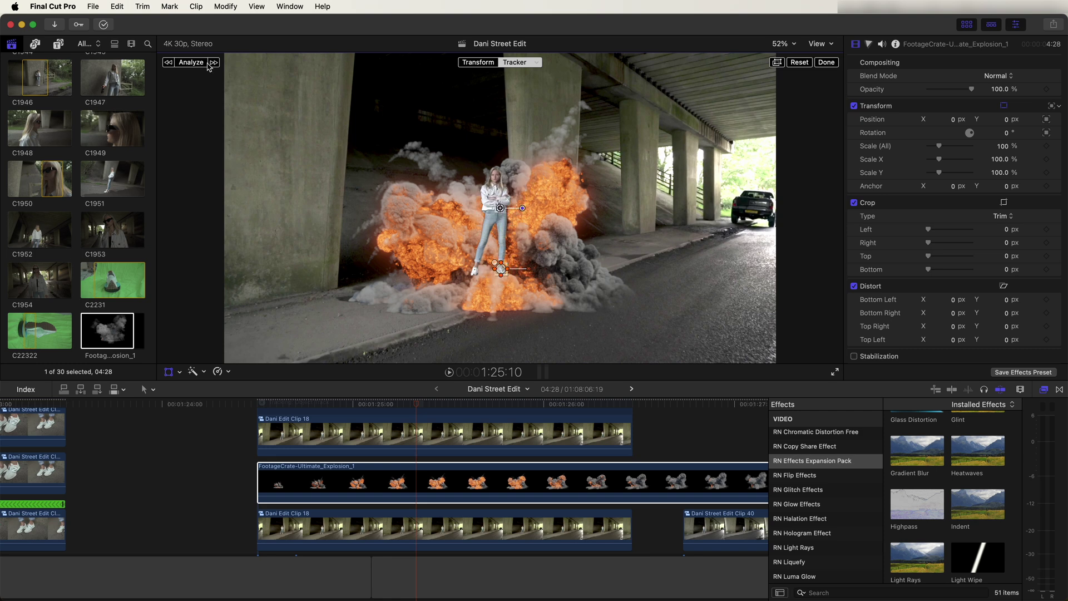
pyautogui.click(191, 63)
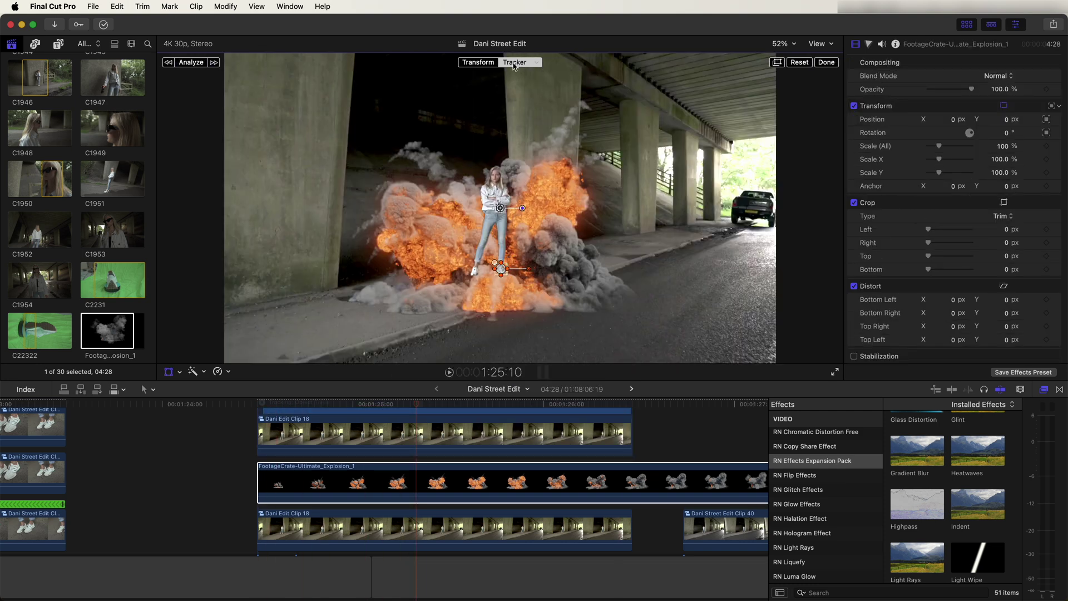
# Raise the explosion higher and make the tracker apply position only, without rotation.
pyautogui.click(537, 63)
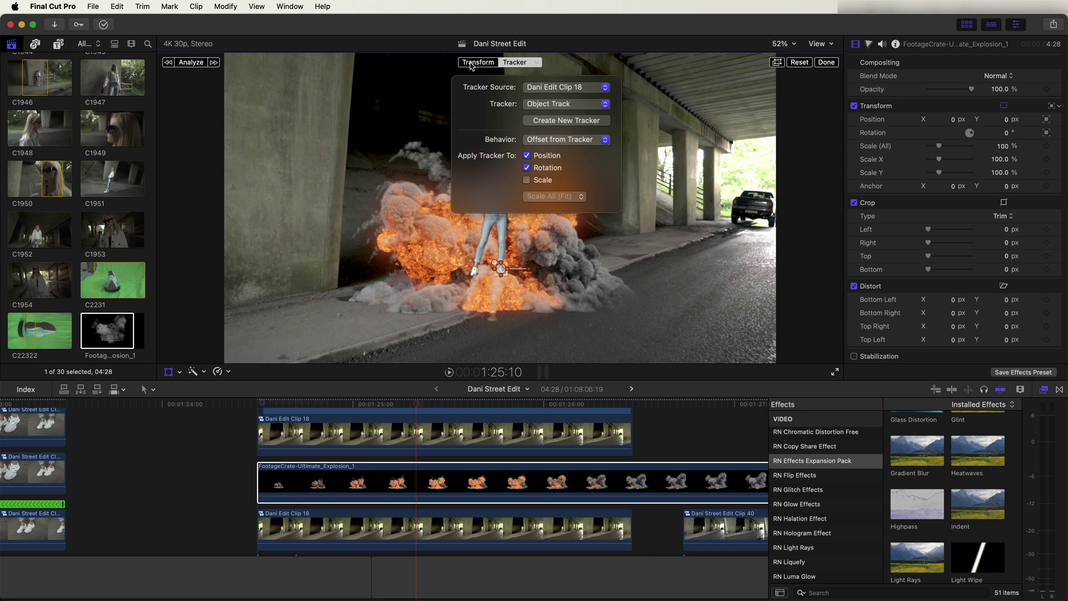
pyautogui.click(470, 64)
pyautogui.moveTo(589, 171); pyautogui.dragTo(591, 131)
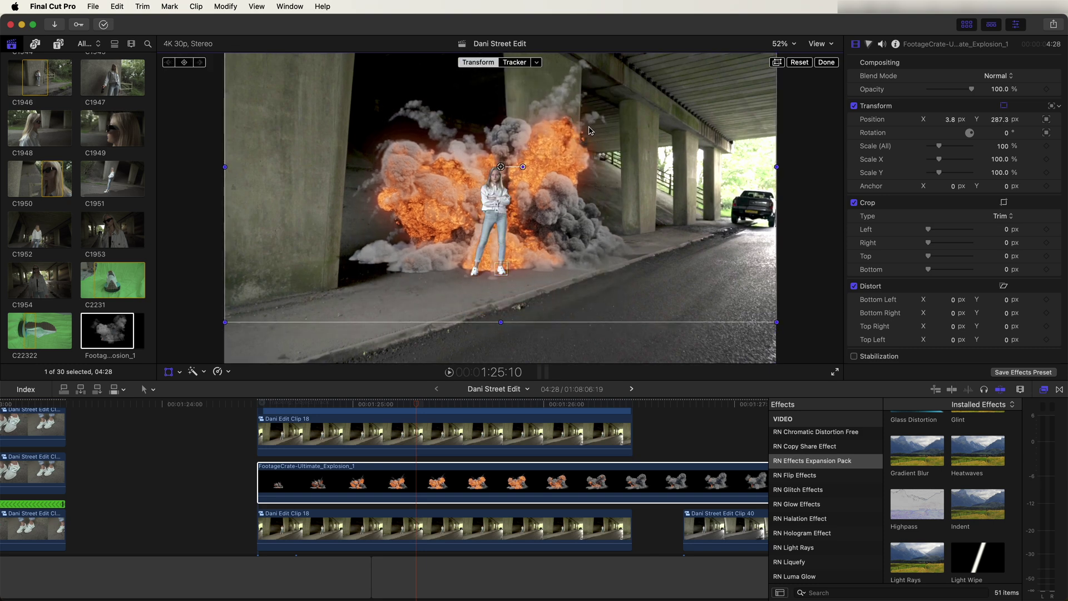
pyautogui.press('Left')
pyautogui.press('Left')
pyautogui.click(514, 62)
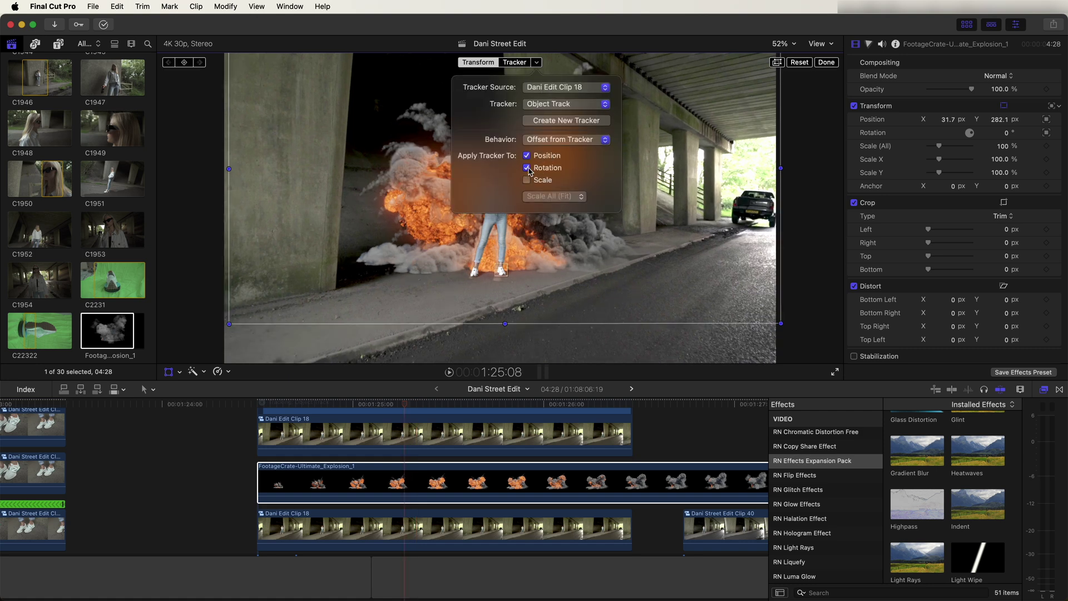
pyautogui.click(528, 169)
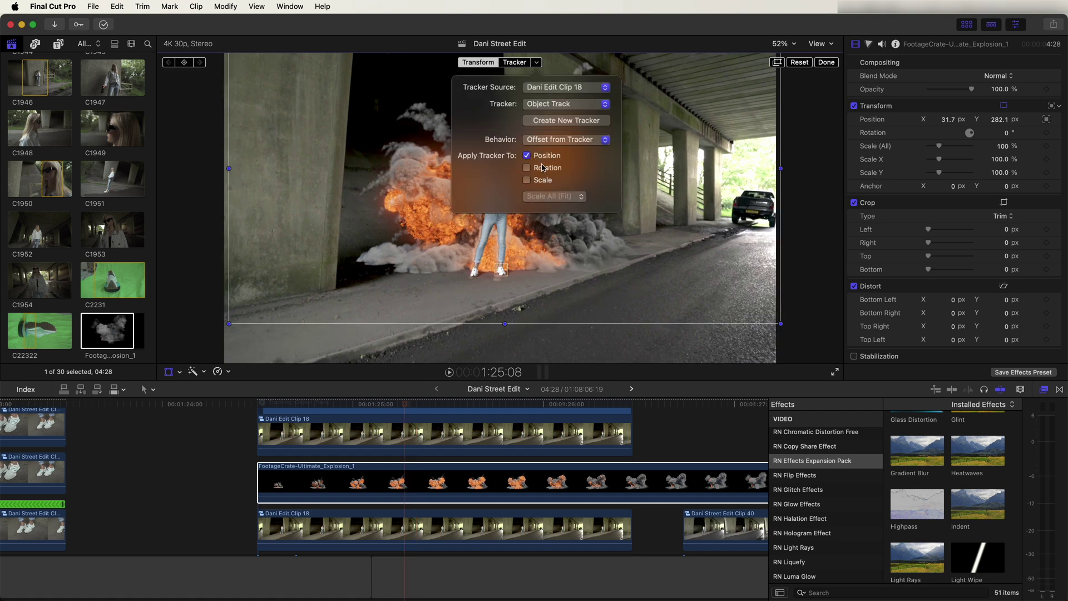
# Copy the explosion to the top lane and flip it upside down below the woman (-103.26% scale).
pyautogui.click(827, 62)
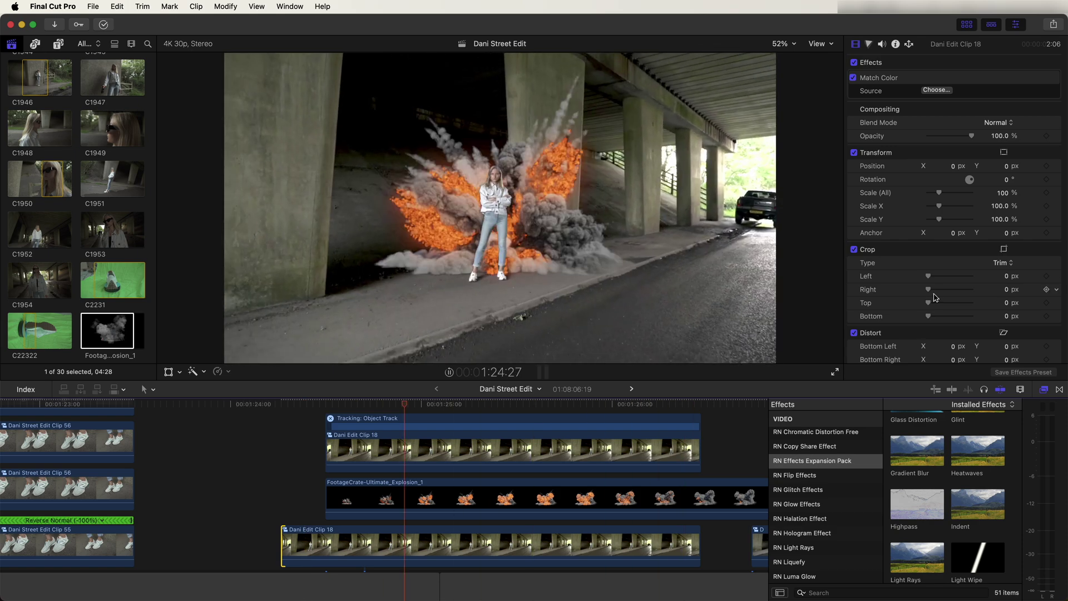
pyautogui.click(501, 448)
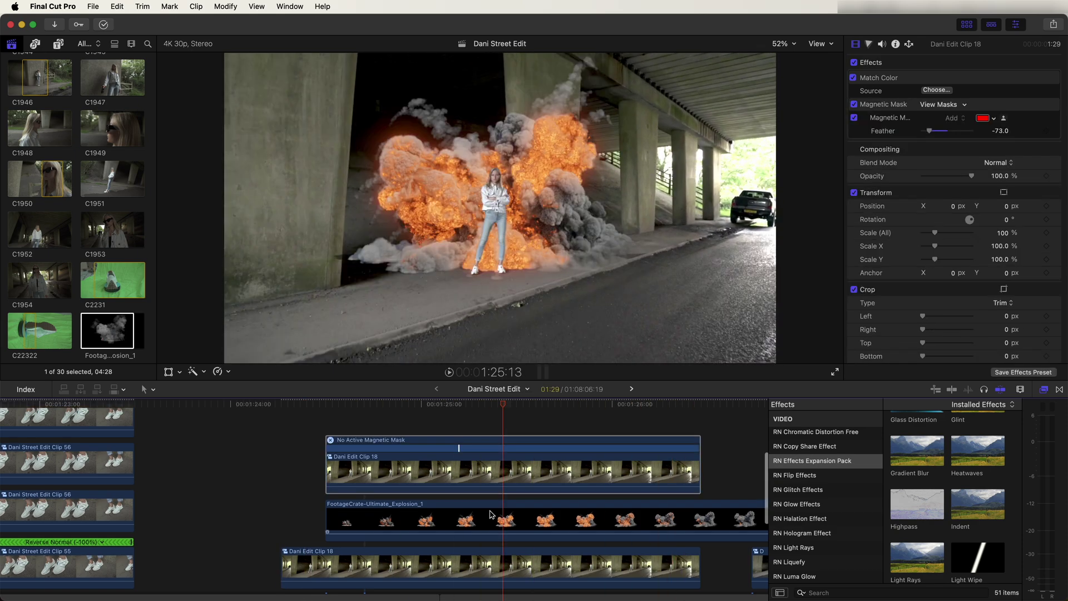
pyautogui.moveTo(492, 495); pyautogui.dragTo(496, 418)
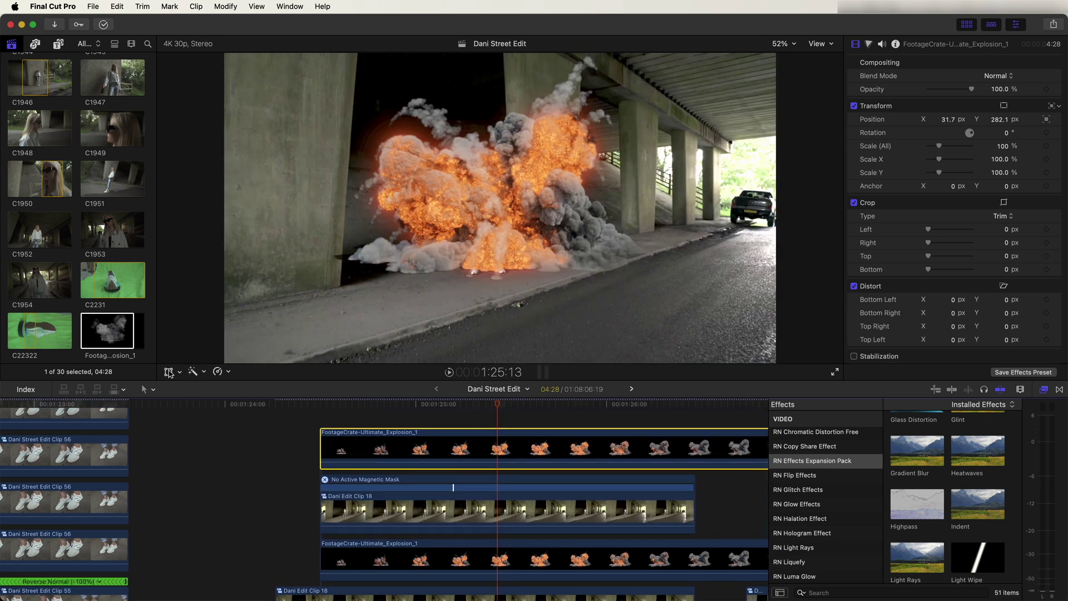
pyautogui.hotkey('shift', 't')
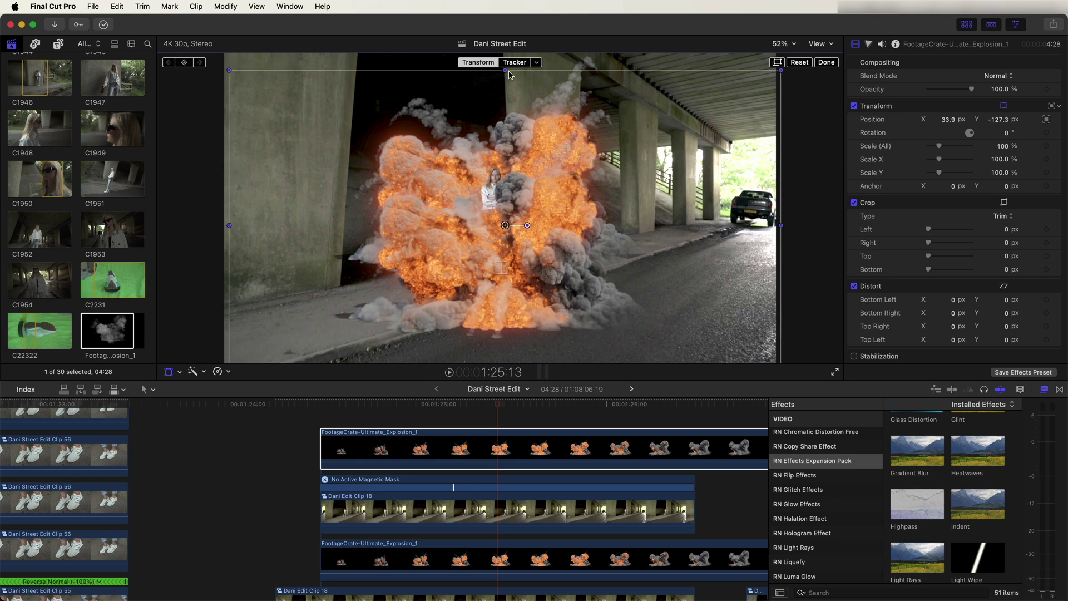
pyautogui.moveTo(507, 72); pyautogui.dragTo(494, 271)
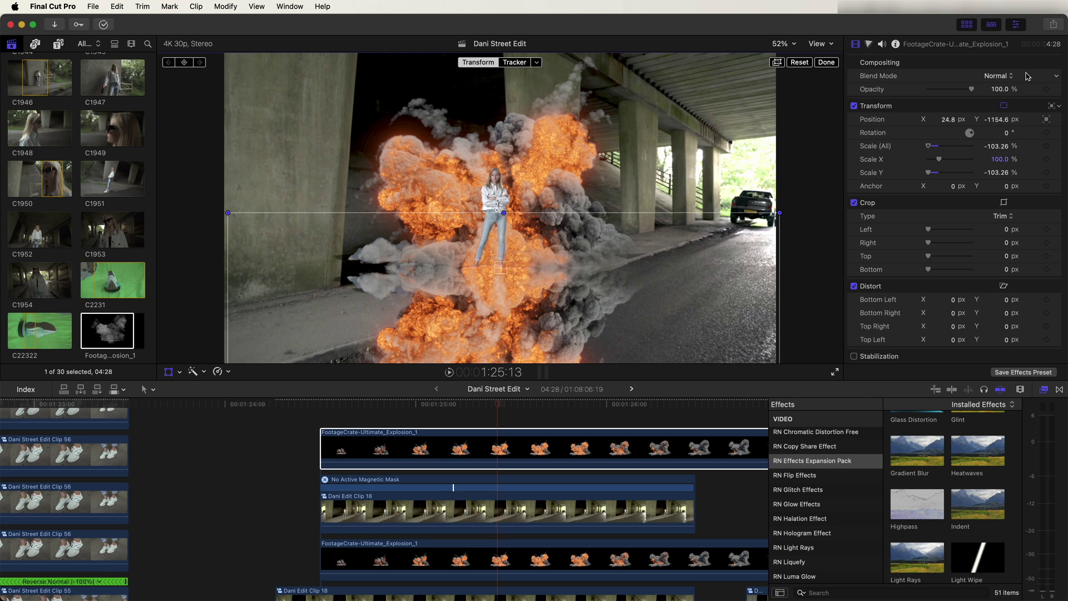
# Set the flipped explosion copy's blend mode to Soft Light.
pyautogui.click(996, 75)
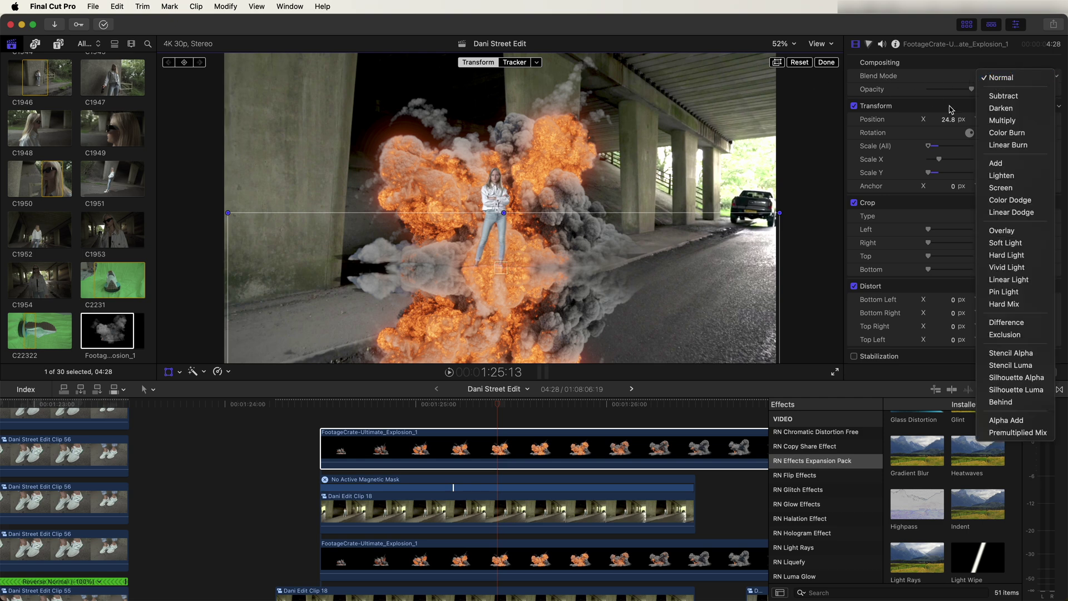
pyautogui.press('Escape')
pyautogui.scroll(10, 835, 492)
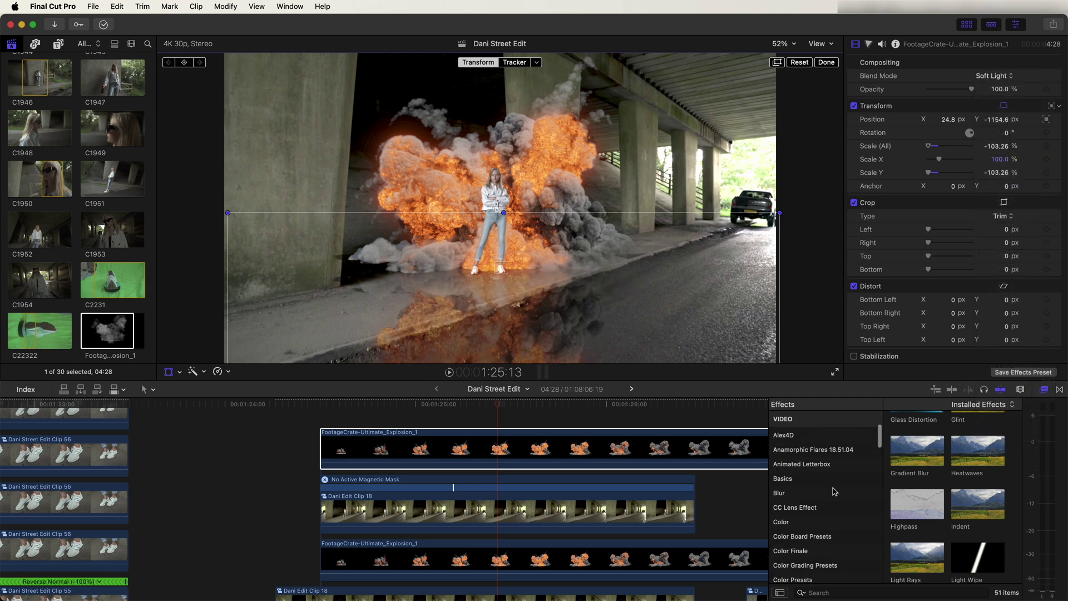
# Apply Gaussian blur to the reflection with Amount 100 and Blur Boost 5.28.
pyautogui.click(795, 496)
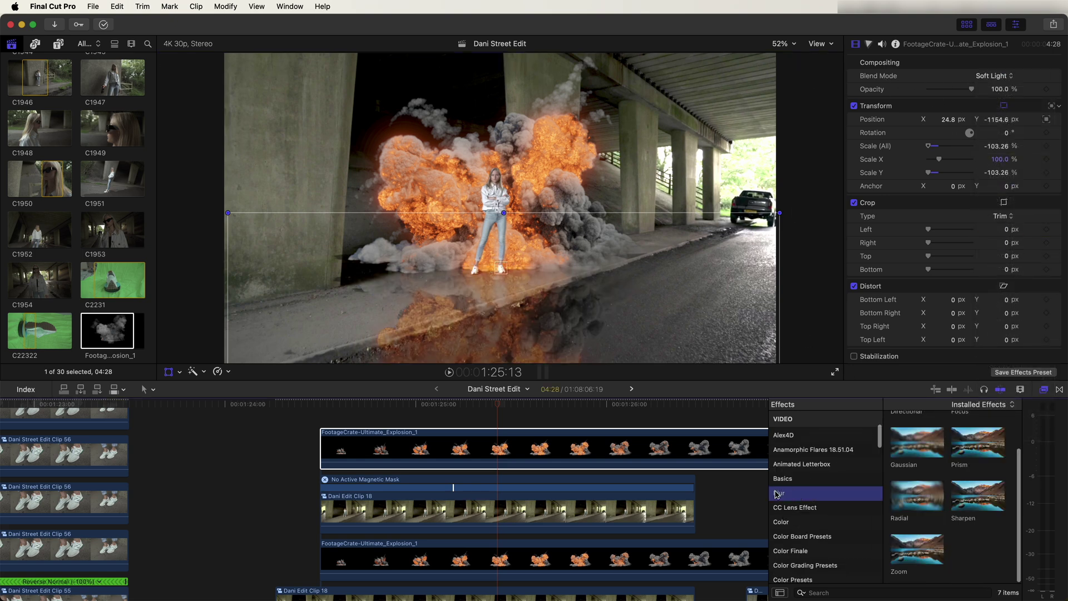
pyautogui.click(912, 441)
pyautogui.moveTo(912, 441); pyautogui.dragTo(501, 445)
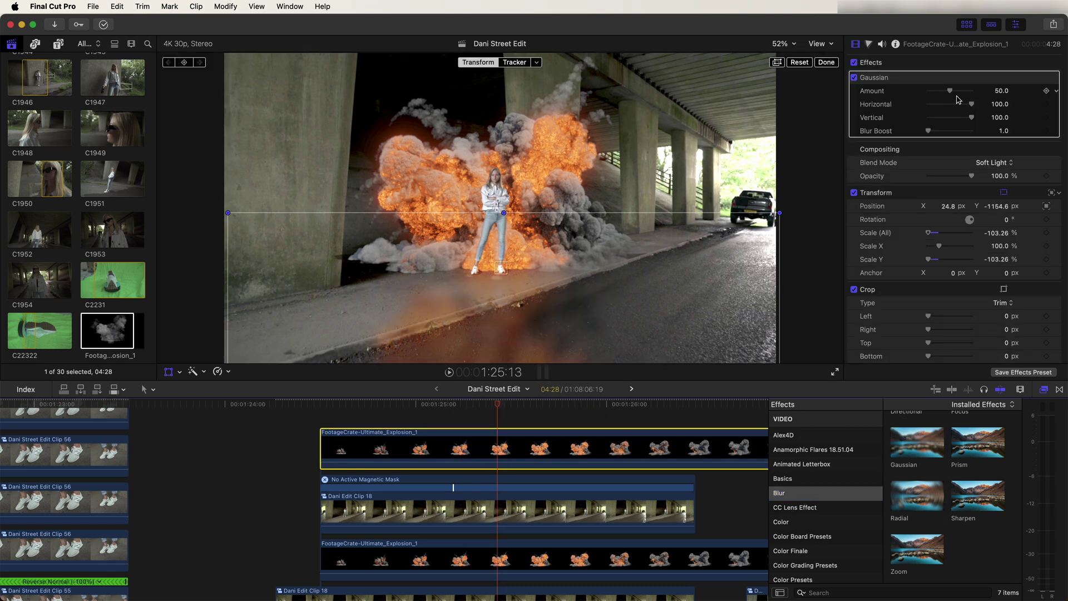
pyautogui.moveTo(952, 90); pyautogui.dragTo(983, 93)
pyautogui.moveTo(928, 131); pyautogui.dragTo(940, 131)
pyautogui.click(826, 63)
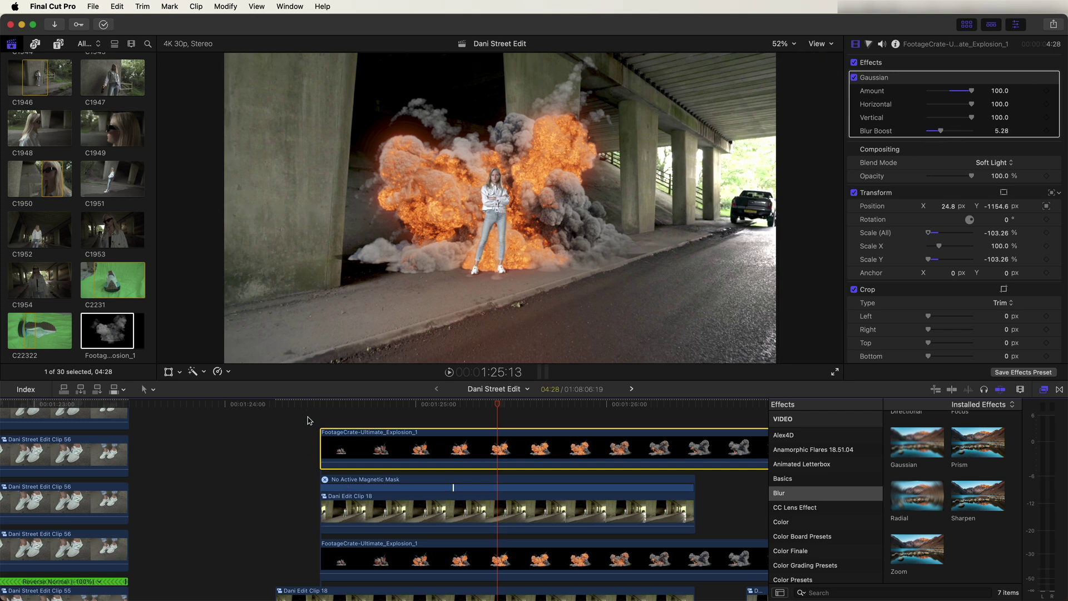
pyautogui.click(434, 405)
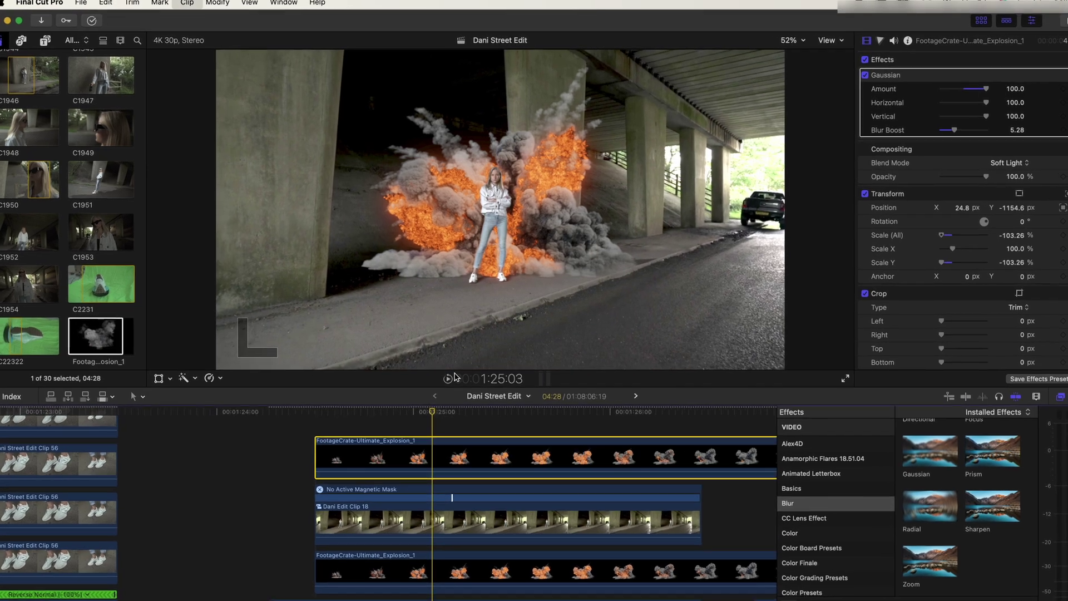
# Add a Color Board to the explosion with Cmd-6, review it, and show the Adjustment Layer titles.
pyautogui.press('super+6')
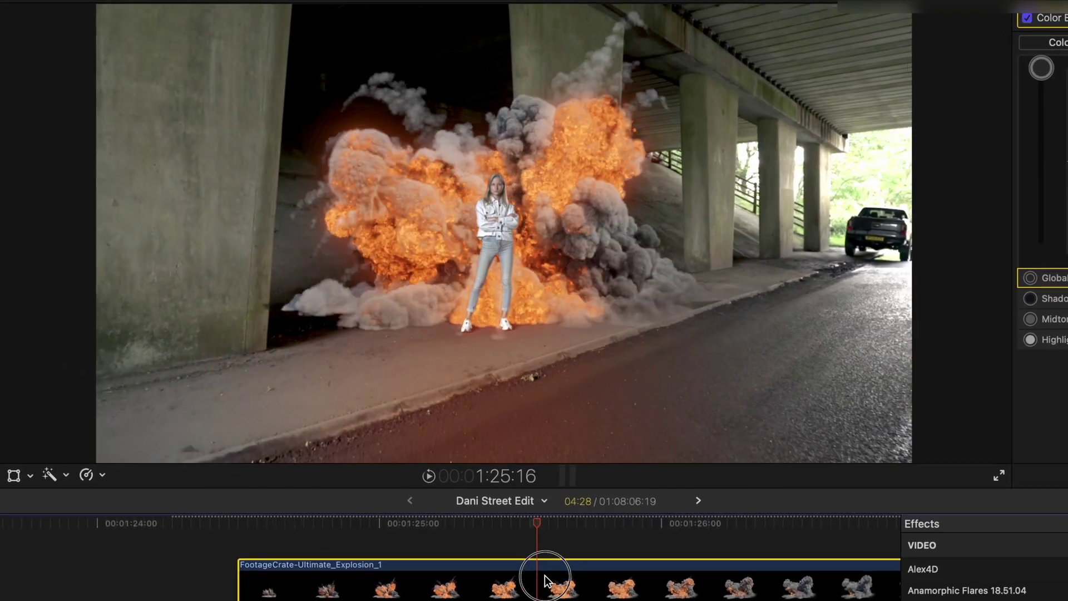
pyautogui.moveTo(545, 581); pyautogui.dragTo(345, 582)
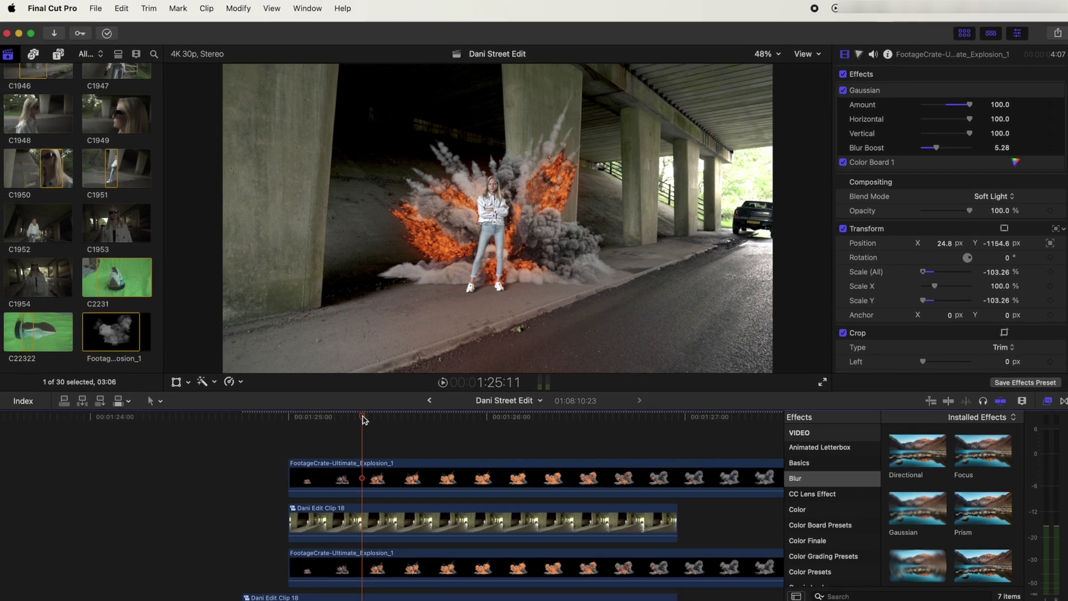
pyautogui.click(59, 58)
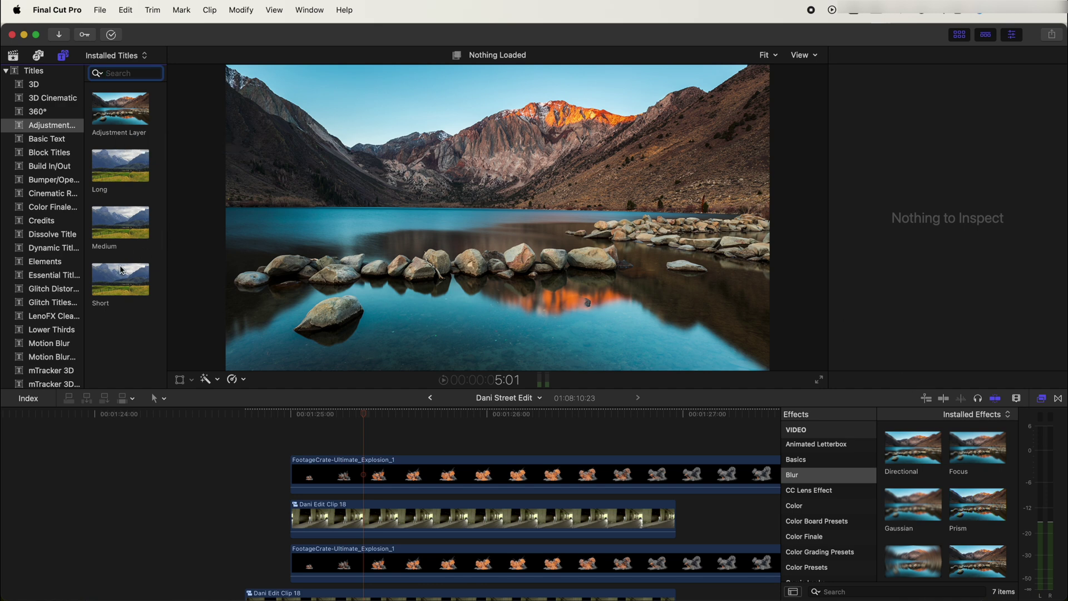
# Place the Short adjustment layer atop the clip stack, shifted one frame later.
pyautogui.moveTo(121, 279); pyautogui.dragTo(295, 441)
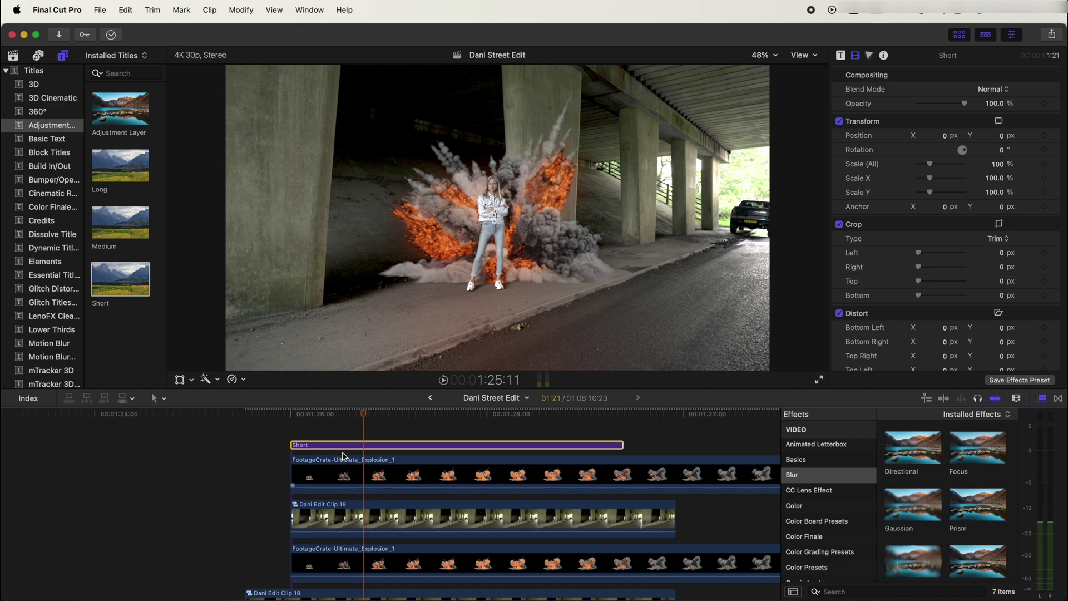
pyautogui.moveTo(331, 444); pyautogui.dragTo(330, 447)
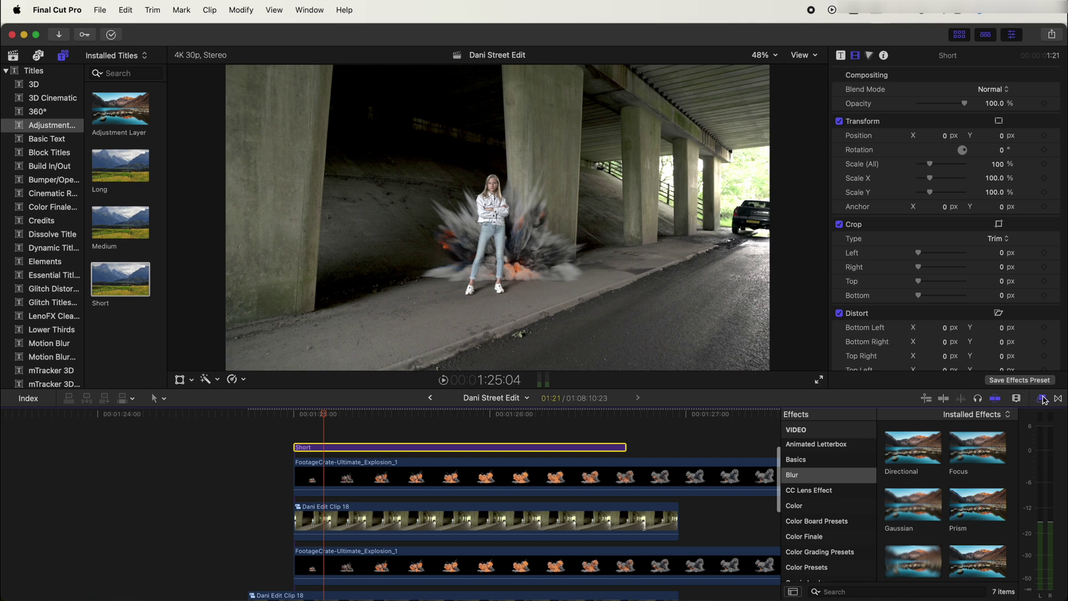
pyautogui.click(1041, 399)
pyautogui.click(1041, 399)
# Show the 24 RN Shake effects in the Effects browser.
pyautogui.scroll(-10, 855, 466)
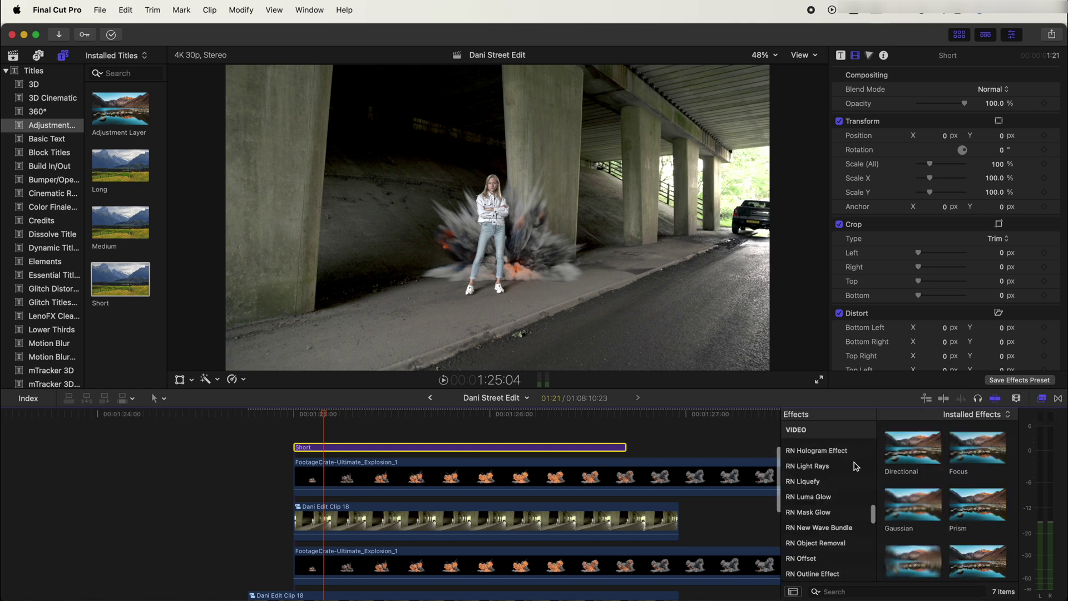
pyautogui.scroll(-4, 843, 480)
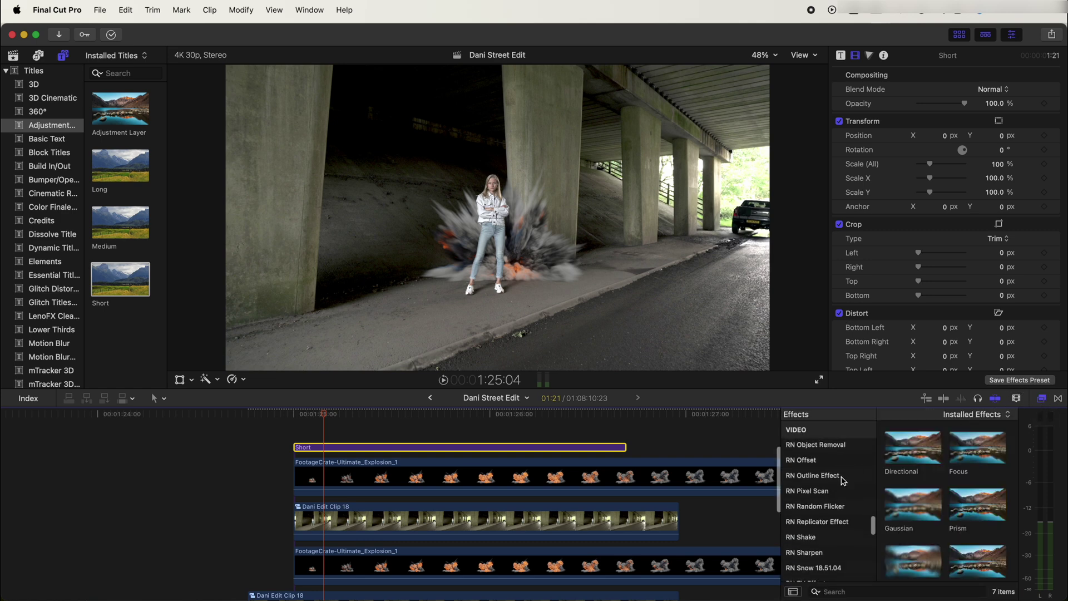
pyautogui.scroll(-2, 842, 481)
pyautogui.click(832, 505)
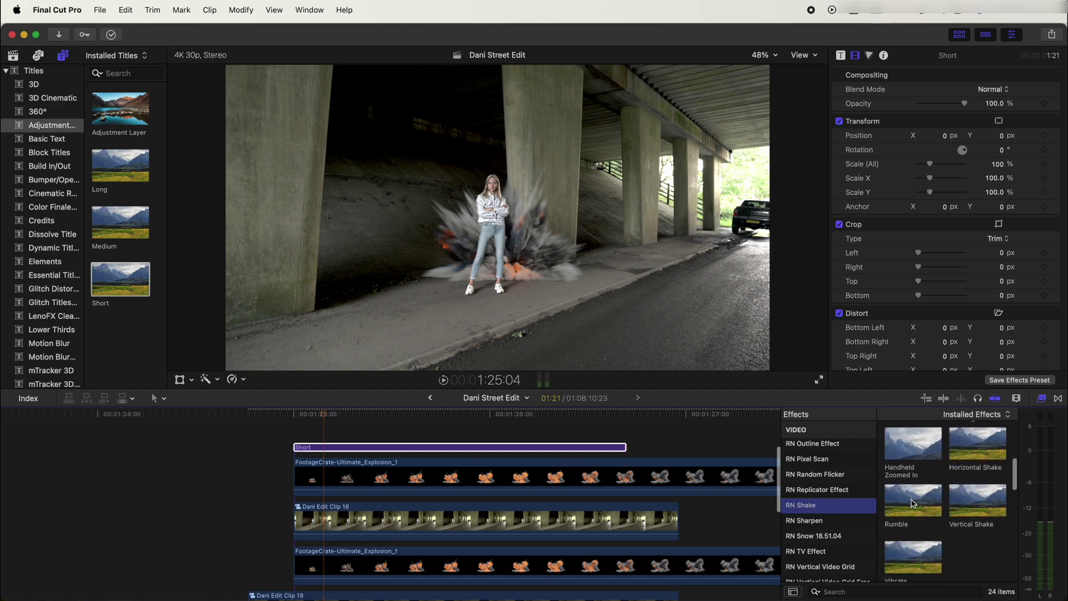
pyautogui.scroll(1, 904, 472)
pyautogui.scroll(1, 912, 451)
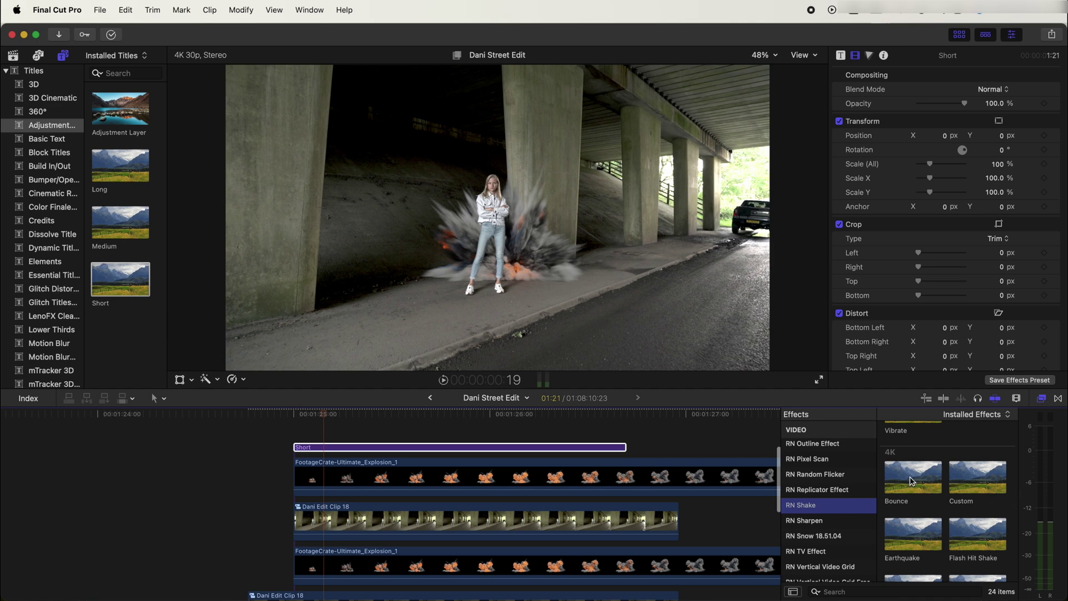
# Apply Bounce to the Short adjustment layer, set Vertical Bounce Cycles to 2.64, and preview it.
pyautogui.moveTo(913, 477); pyautogui.dragTo(331, 449)
pyautogui.press('space')
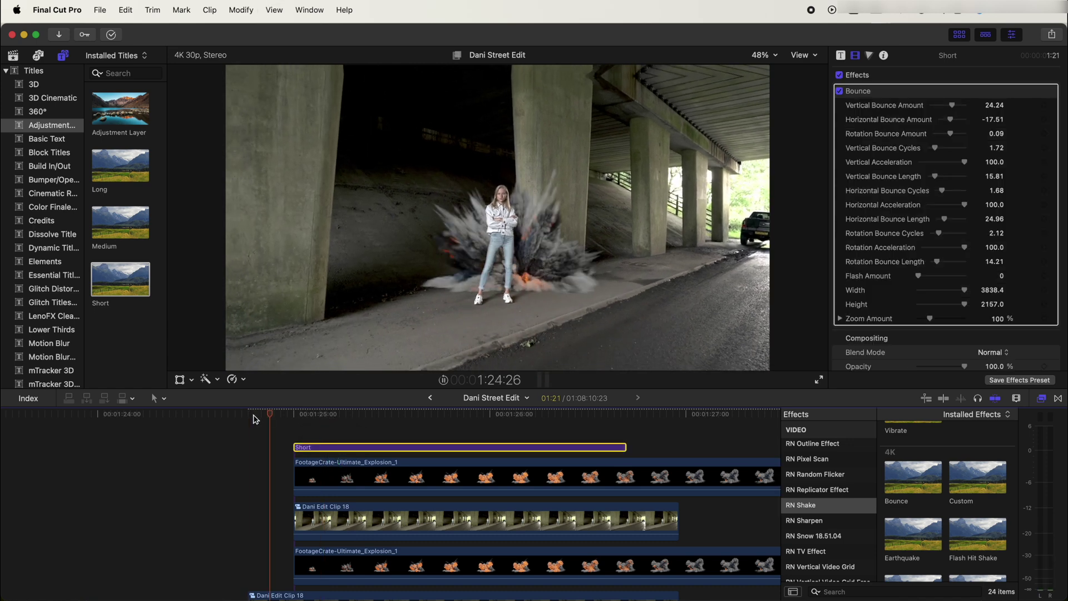
pyautogui.click(315, 414)
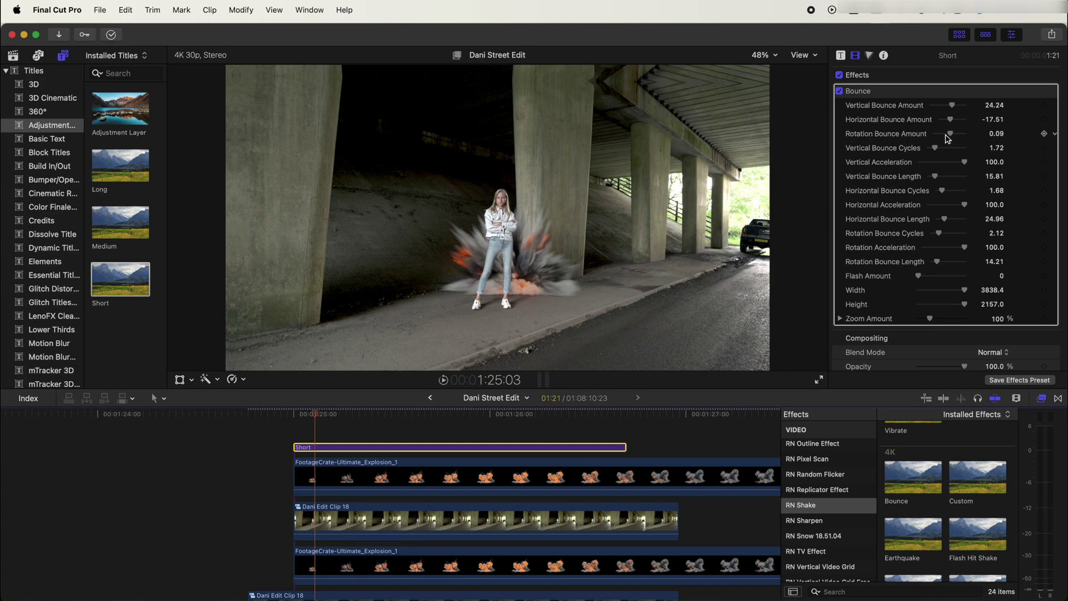
pyautogui.moveTo(935, 148); pyautogui.dragTo(939, 150)
pyautogui.click(255, 416)
pyautogui.press('space')
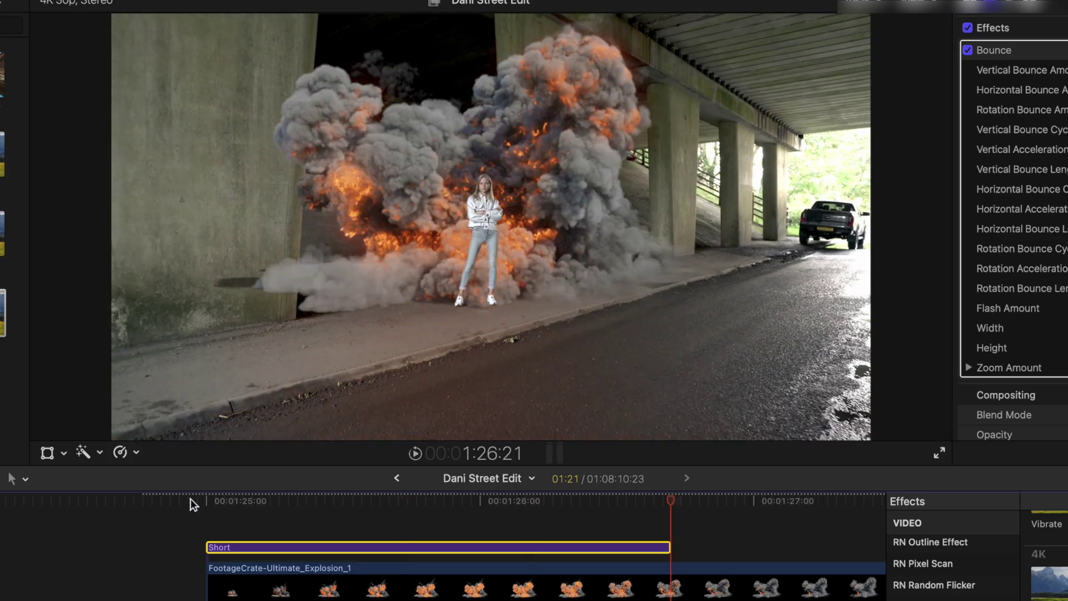
pyautogui.click(159, 500)
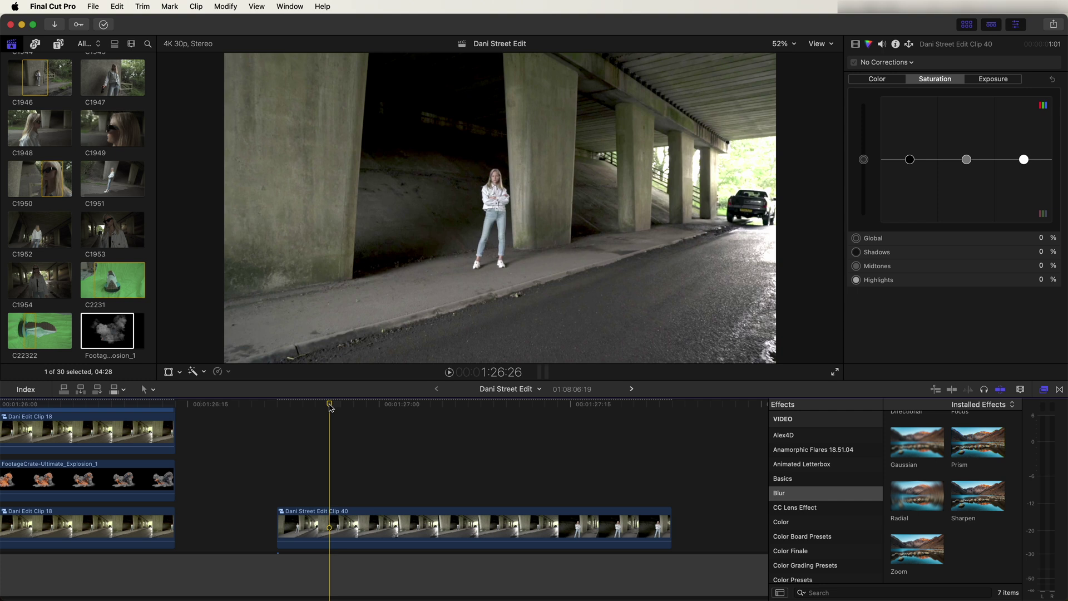
# Add mTracker 3D to Dani Street Edit Clip 40, run TRACK, then COPY TRACK.
pyautogui.moveTo(330, 407); pyautogui.dragTo(322, 409)
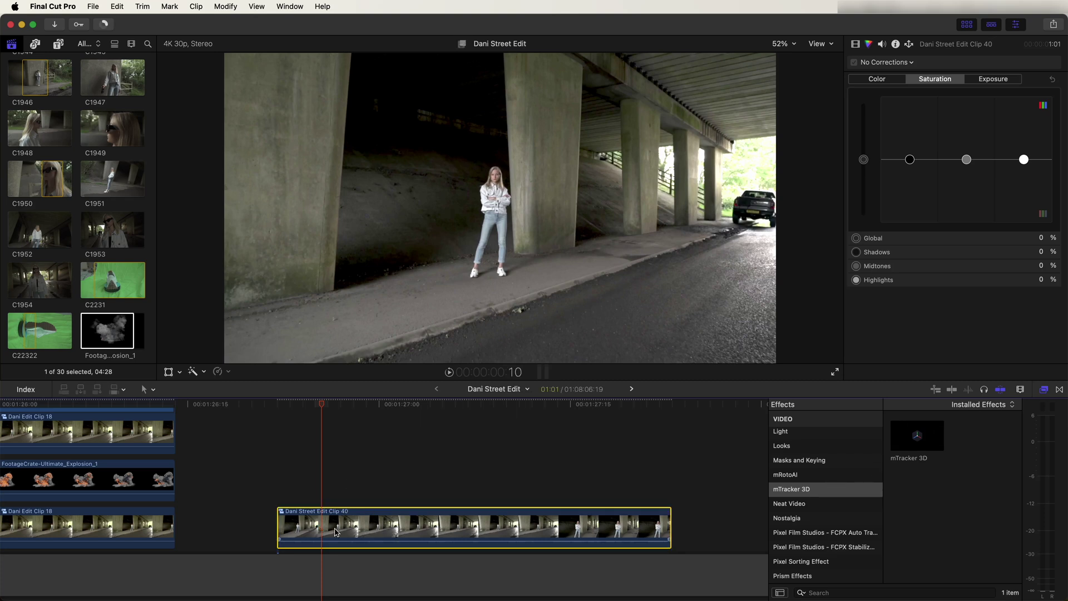
pyautogui.click(824, 490)
pyautogui.moveTo(923, 454); pyautogui.dragTo(404, 522)
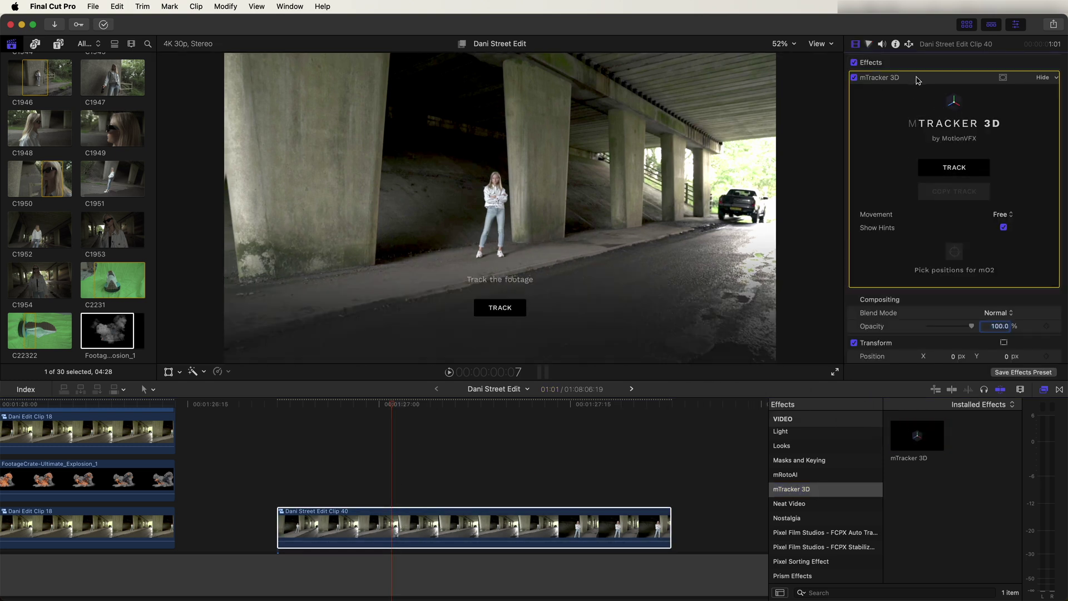
pyautogui.click(954, 166)
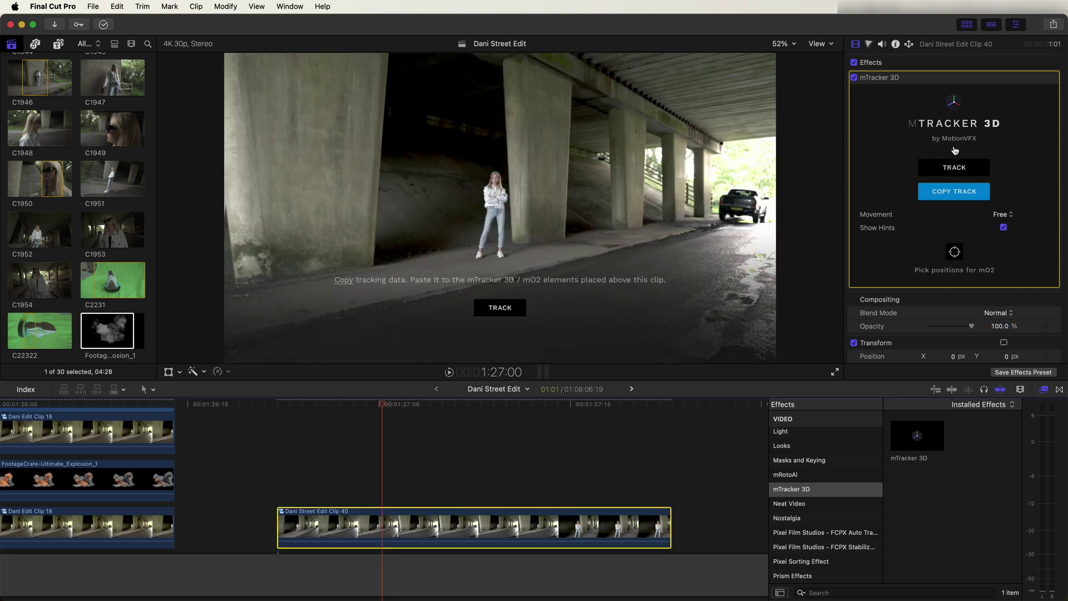
pyautogui.click(944, 195)
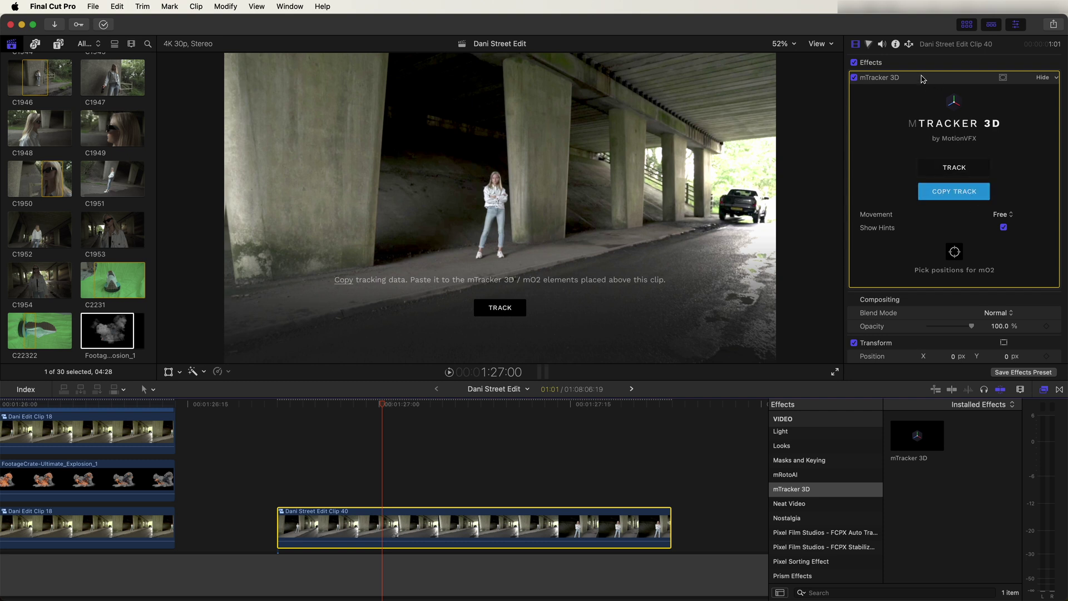
pyautogui.press('alt+super+1')
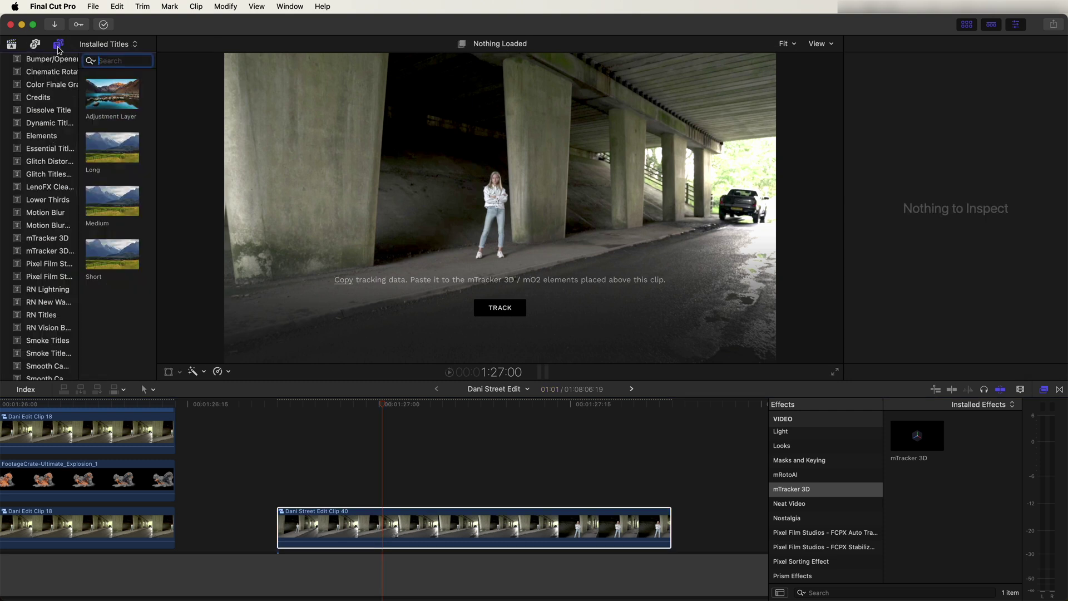
# Layer the mTracker 3D Drop Zone Basic title above Clip 40 and view its parameters.
pyautogui.click(48, 238)
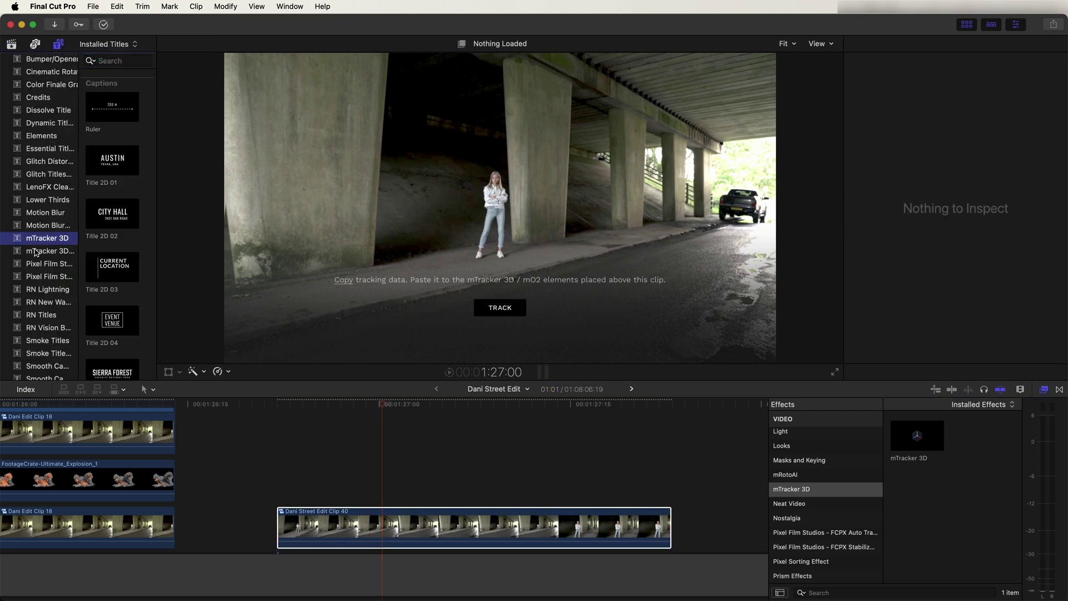
pyautogui.scroll(-5, 114, 250)
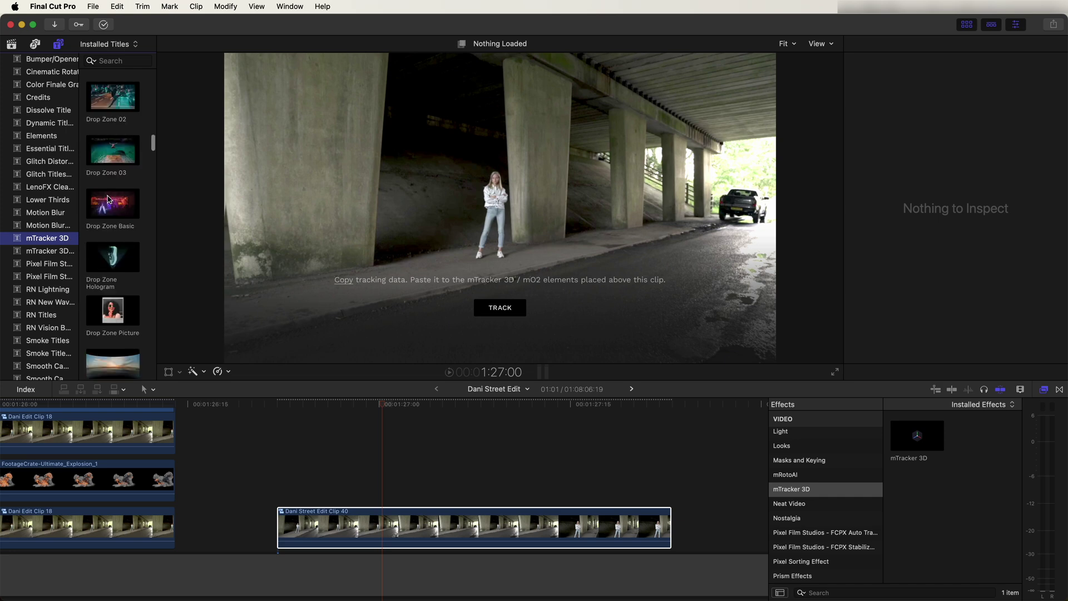
pyautogui.click(124, 205)
pyautogui.moveTo(124, 205); pyautogui.dragTo(289, 471)
pyautogui.click(406, 498)
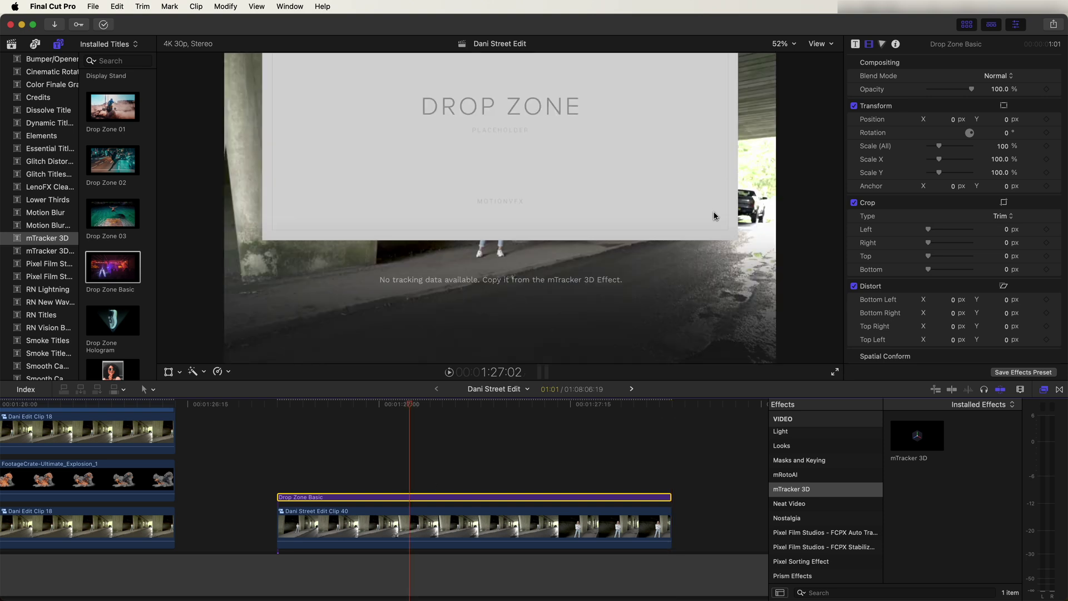
pyautogui.click(855, 44)
pyautogui.scroll(-4, 896, 113)
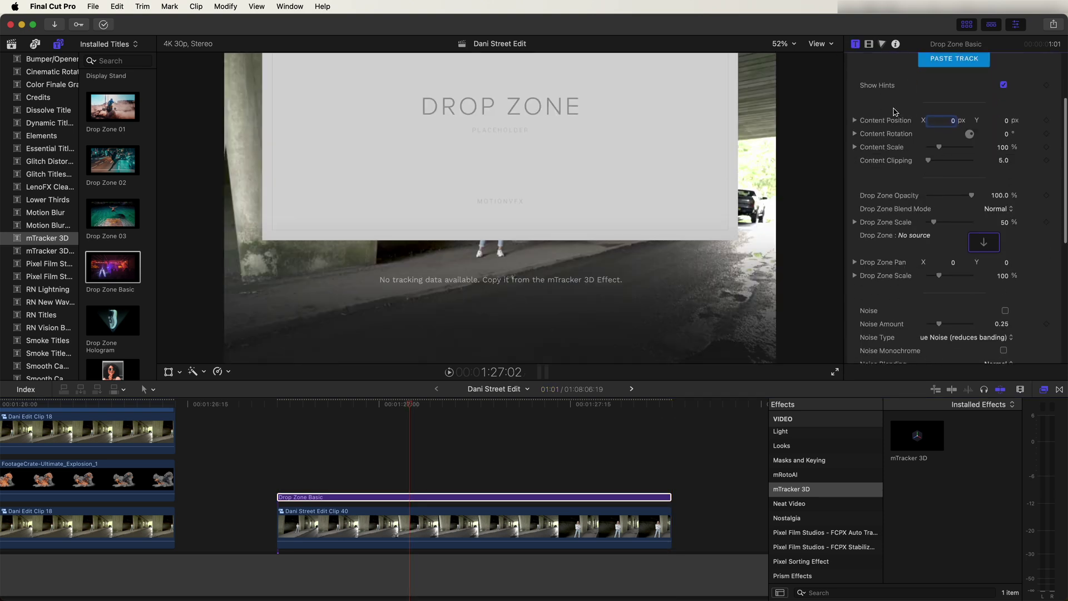
# Paste the saved tracking data into the Drop Zone Basic title and confirm.
pyautogui.scroll(3, 895, 113)
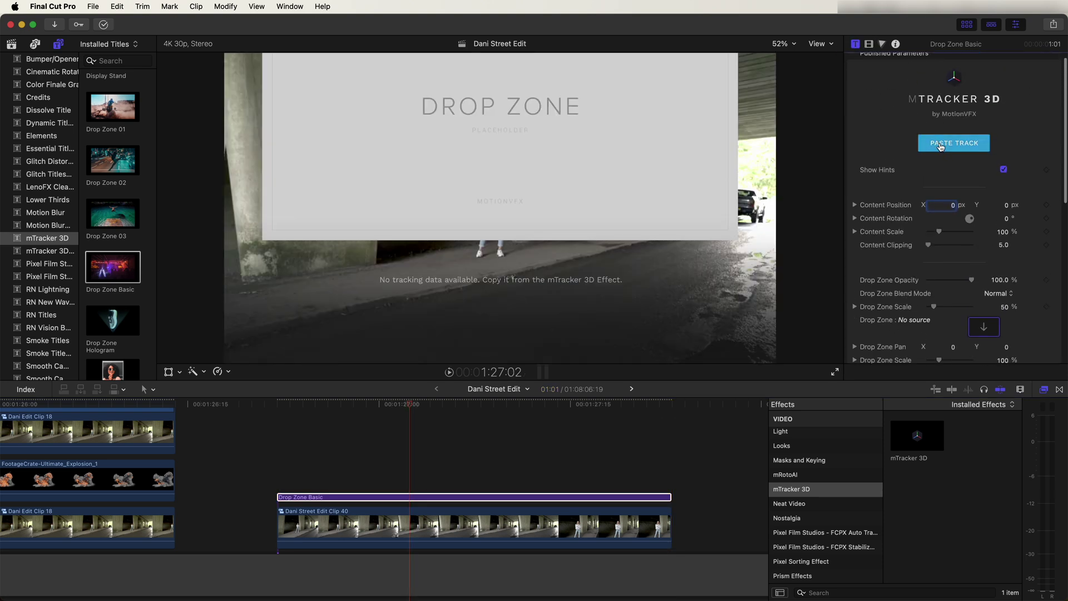
pyautogui.click(942, 144)
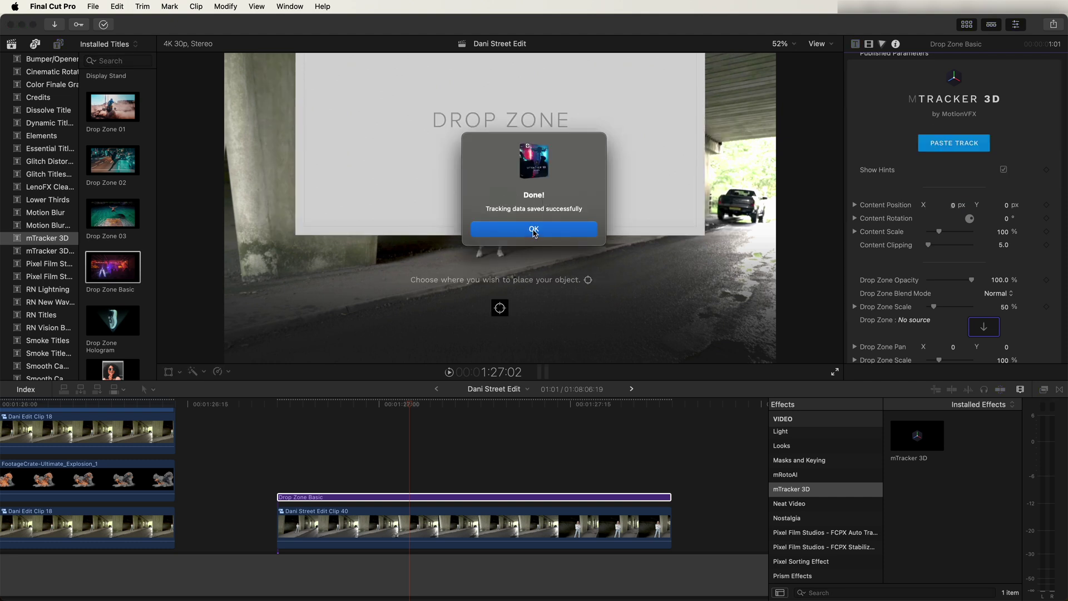
pyautogui.click(534, 229)
# Fill the drop zone with the FootageCrate explosion clip and preview the composite.
pyautogui.scroll(-4, 877, 247)
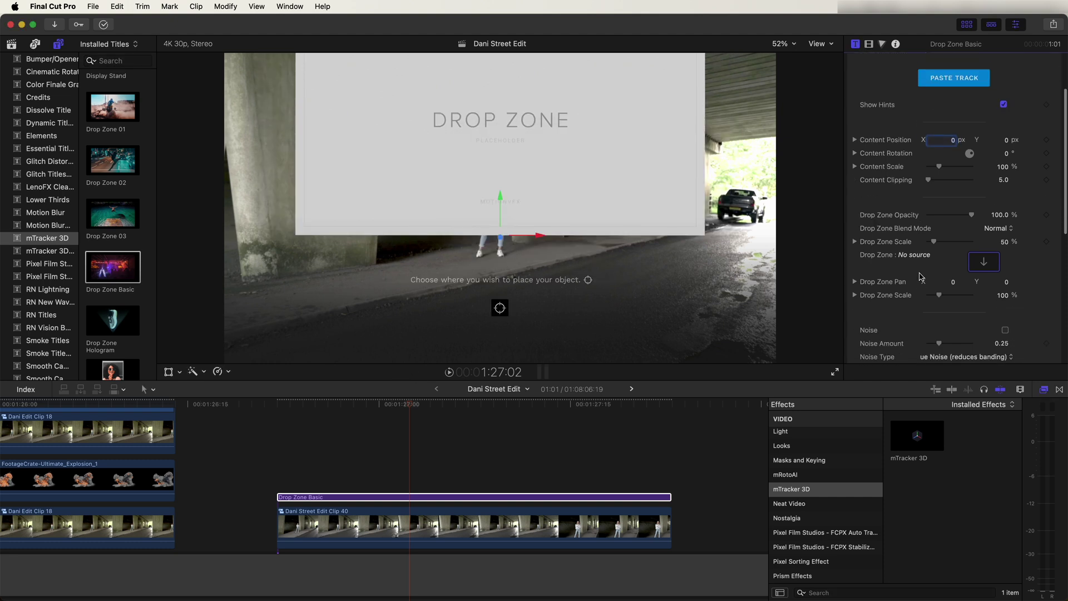
pyautogui.click(984, 255)
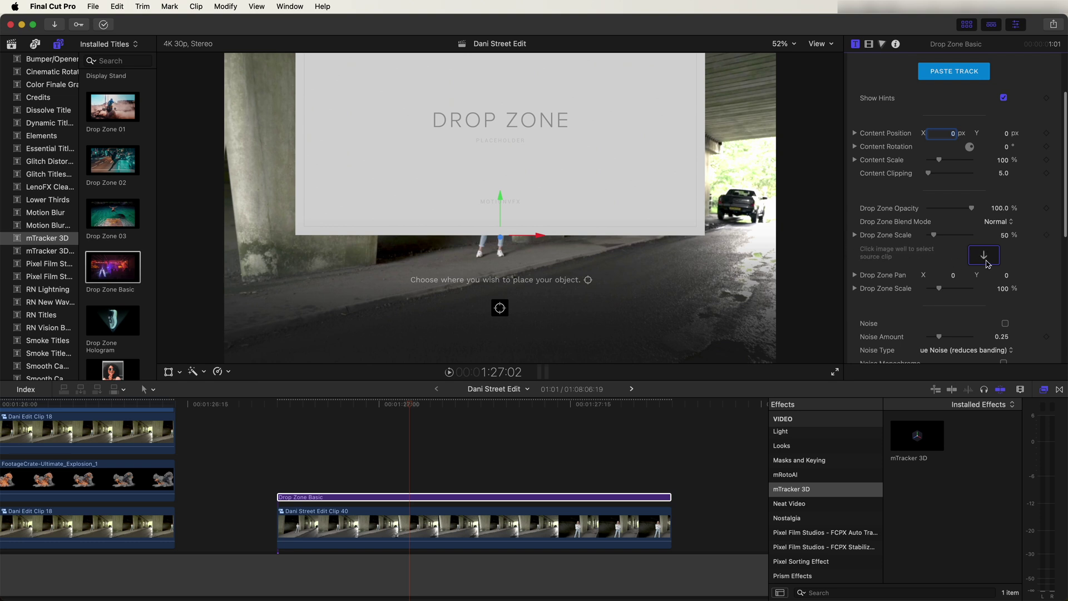
pyautogui.press('super+1')
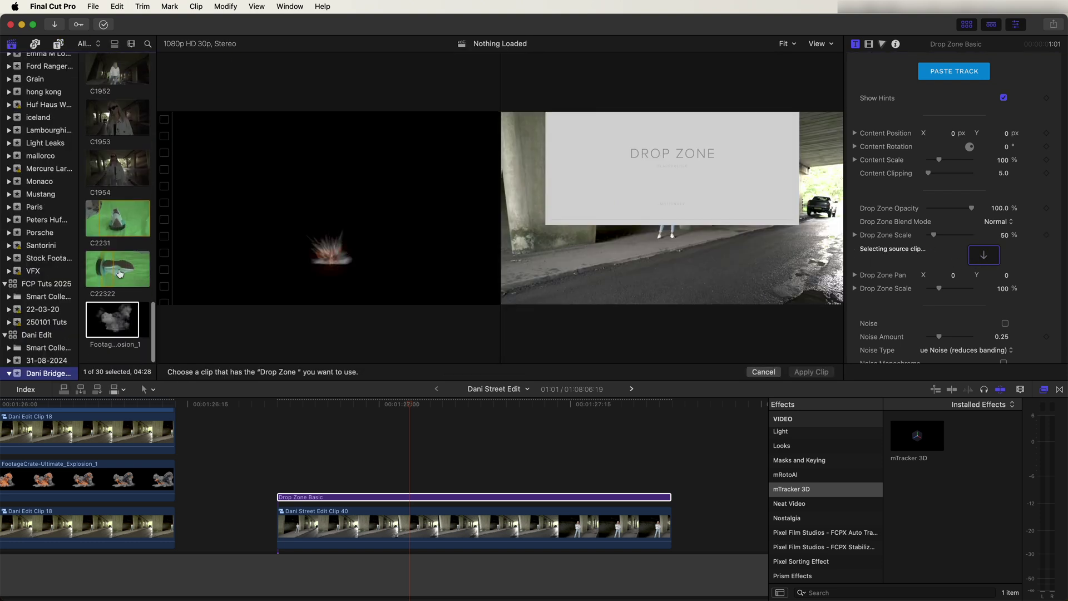
pyautogui.click(87, 332)
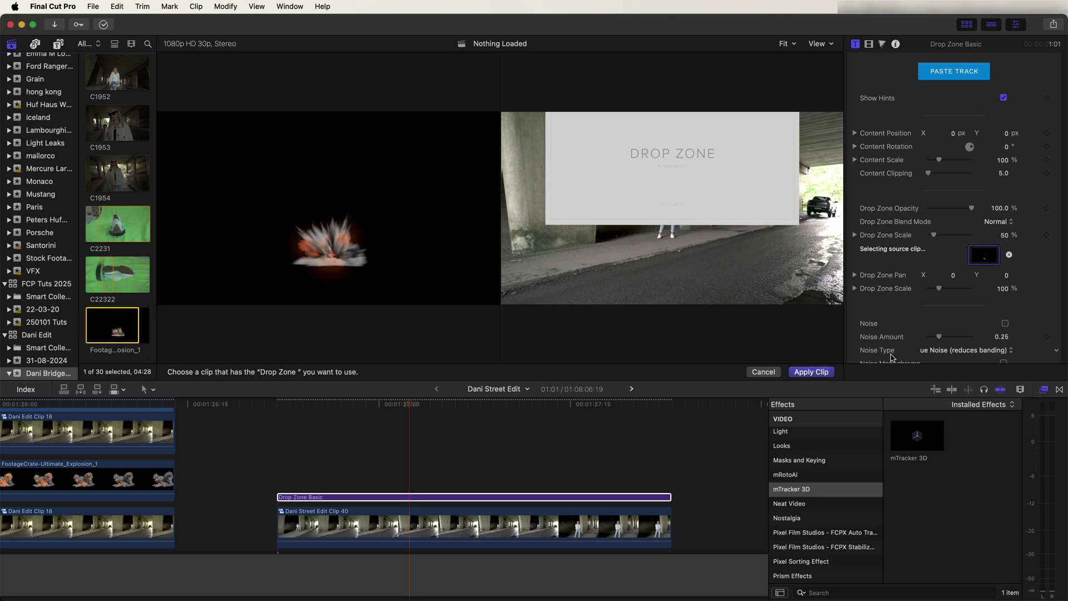
pyautogui.click(810, 372)
pyautogui.moveTo(345, 410); pyautogui.dragTo(417, 410)
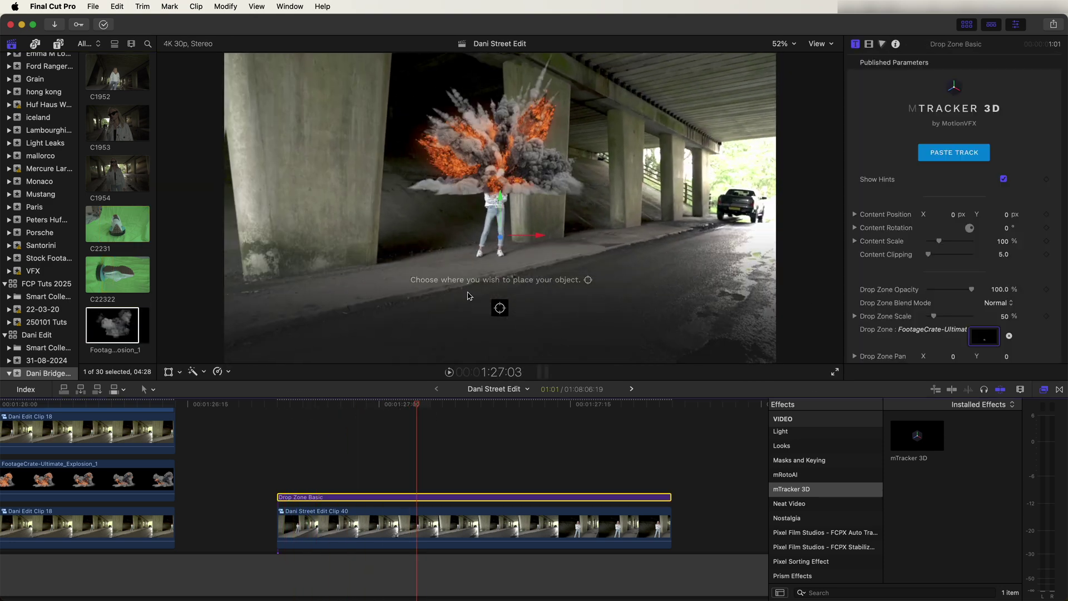
# Anchor the explosion to the ground point beside the woman and scrub to check the track.
pyautogui.click(500, 309)
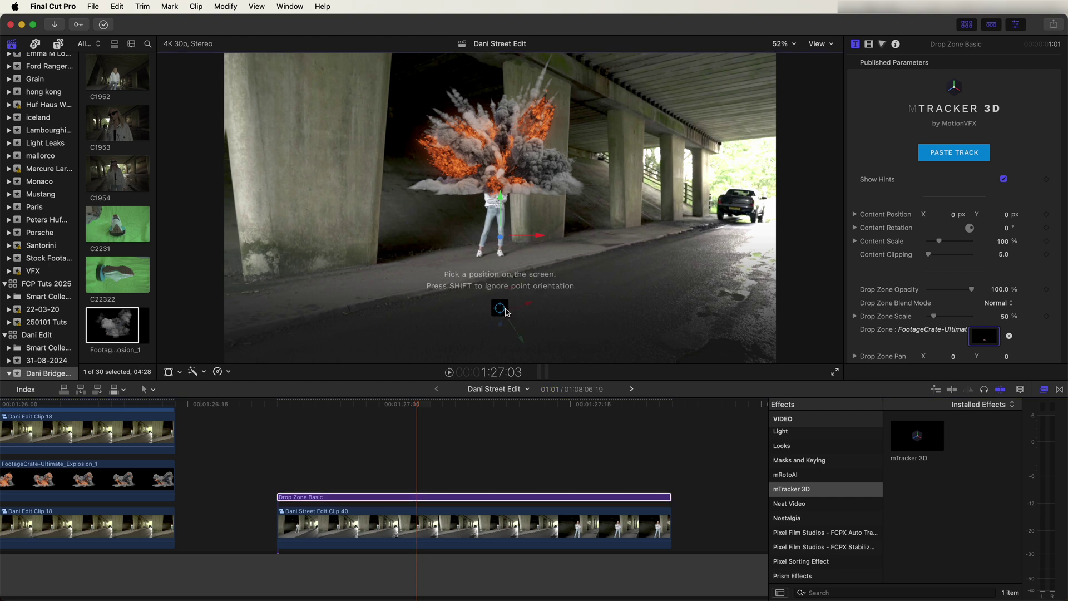
pyautogui.click(471, 253)
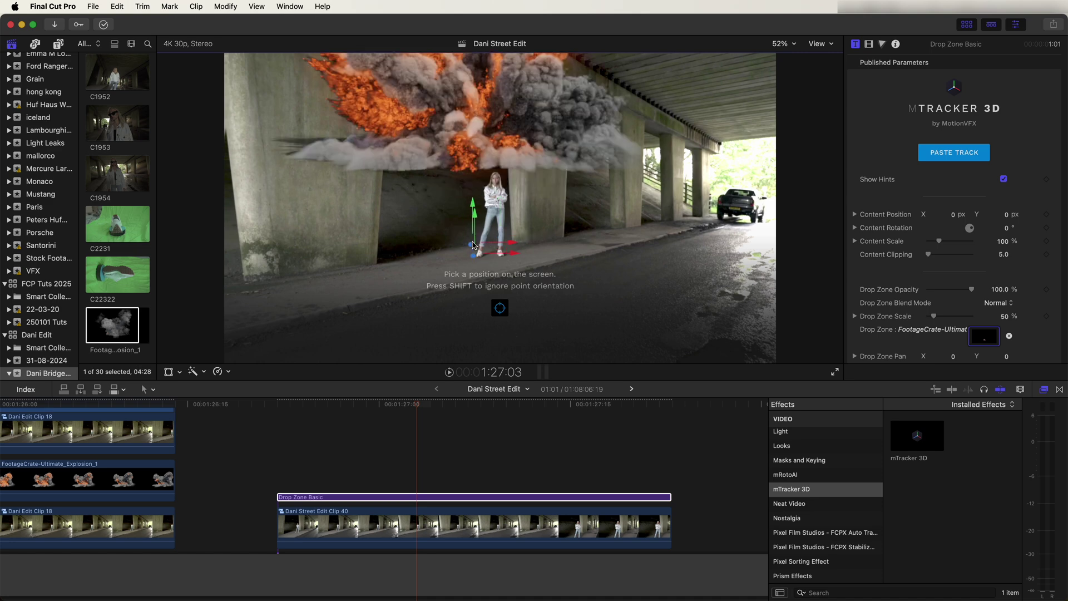
pyautogui.click(566, 413)
pyautogui.moveTo(566, 413); pyautogui.dragTo(496, 412)
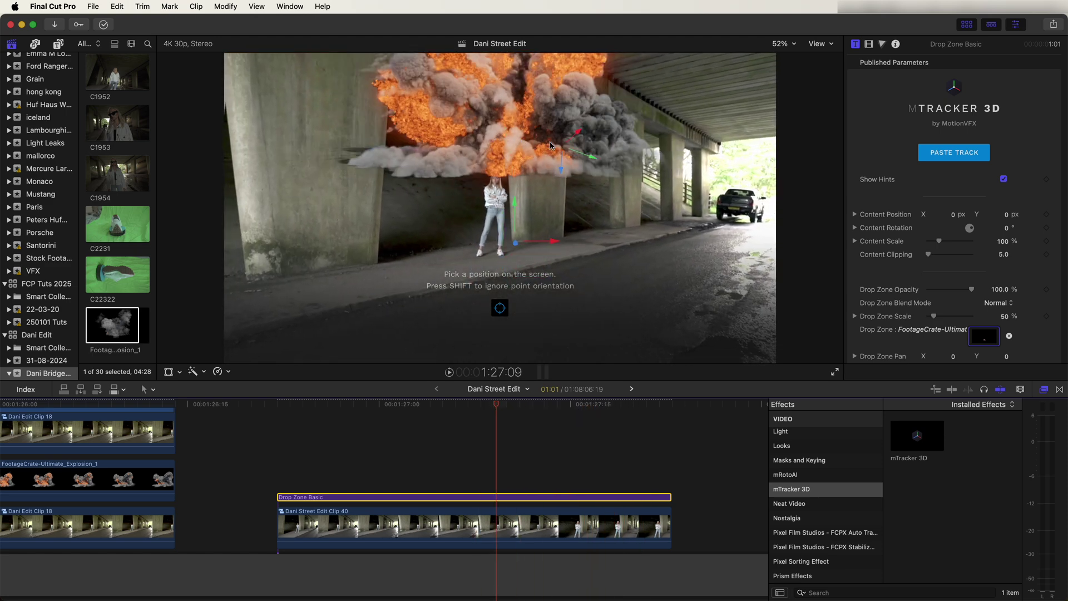
# Nudge the explosion down to Content Position Y -5.3 px and duplicate Clip 40 above the title.
pyautogui.scroll(-3, 940, 207)
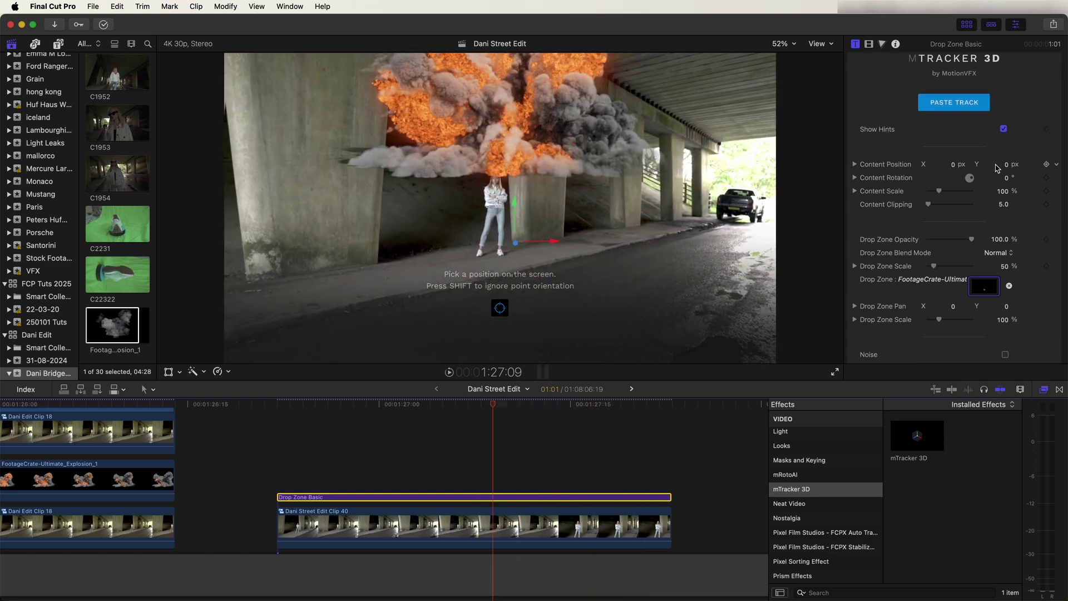
pyautogui.moveTo(1008, 167); pyautogui.dragTo(1002, 165)
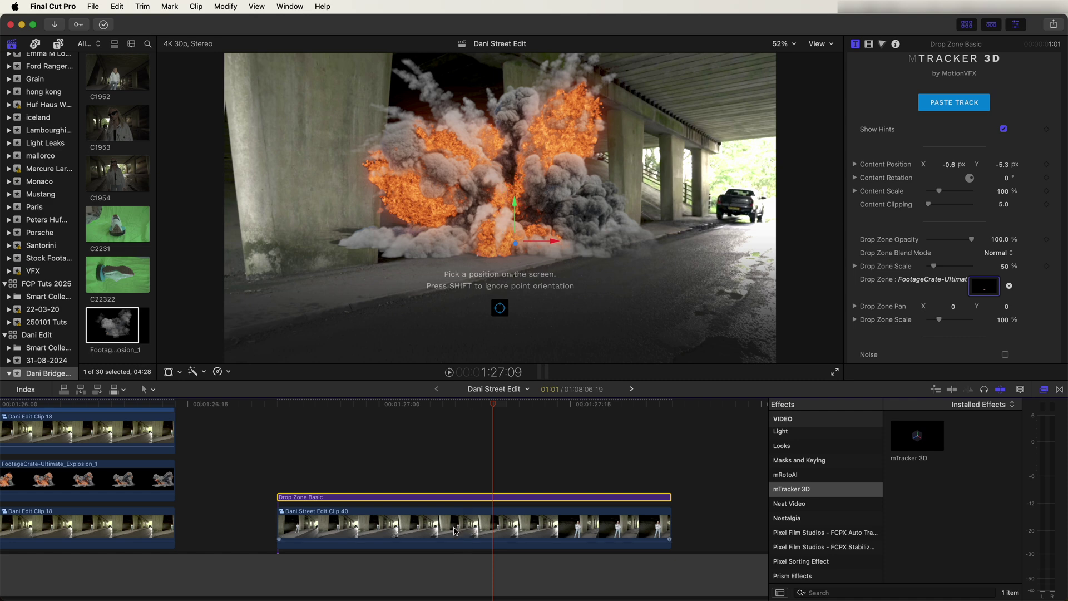
pyautogui.moveTo(455, 531); pyautogui.dragTo(362, 472)
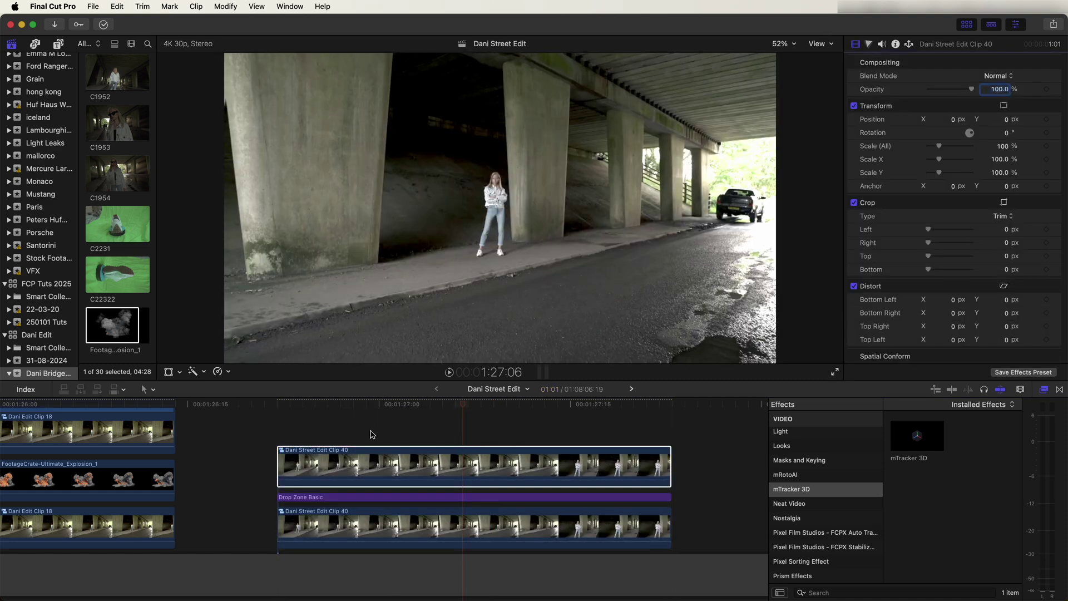
# Add a Magnetic Mask to the top Clip 40 copy with the woman as subject, analysed through the clip.
pyautogui.click(204, 371)
pyautogui.click(228, 444)
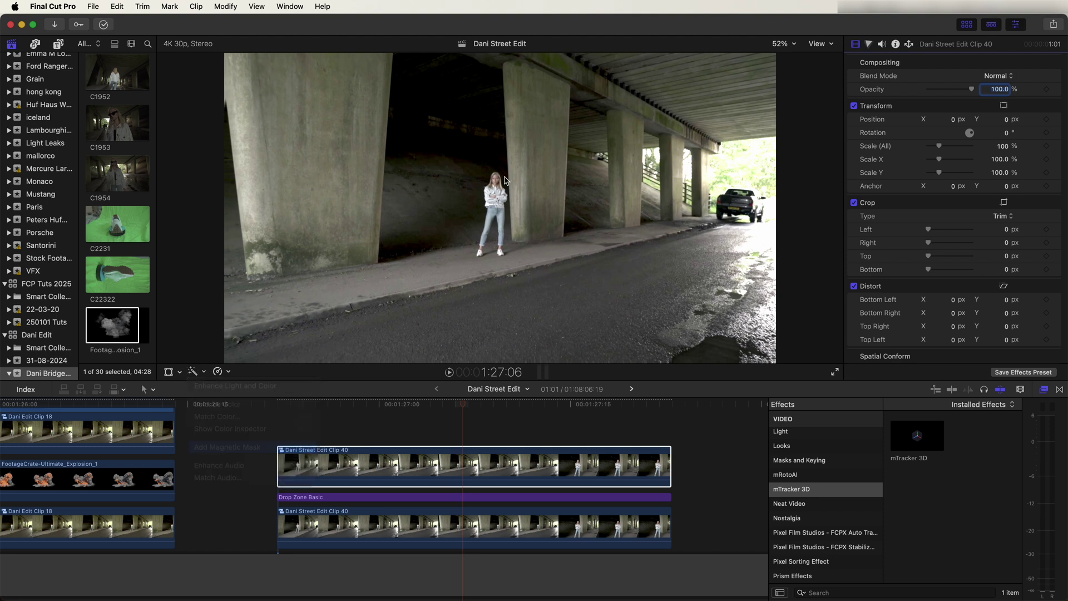
pyautogui.click(497, 187)
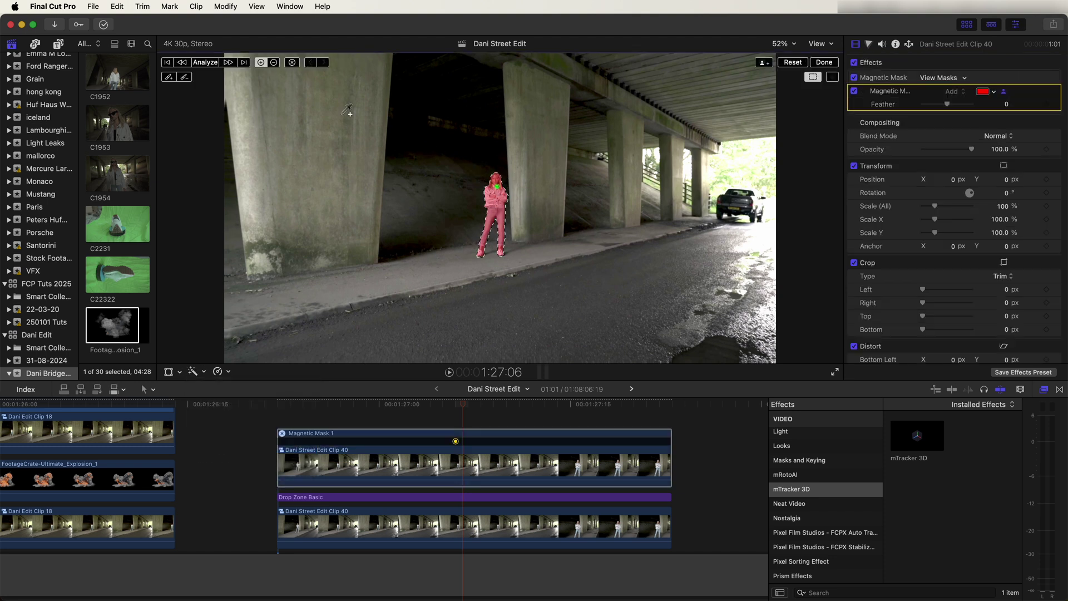
pyautogui.click(201, 63)
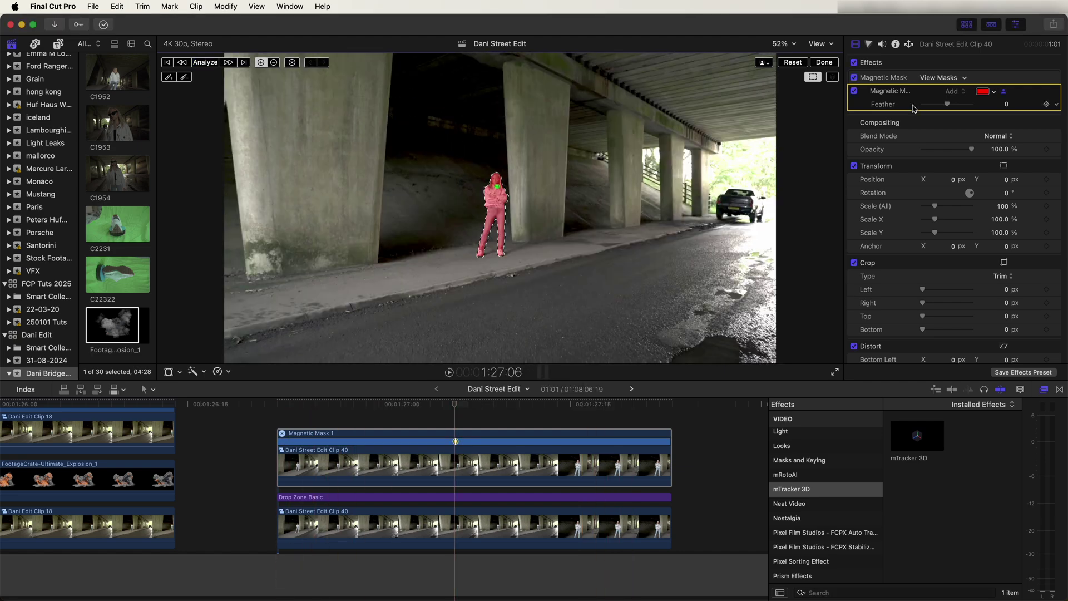
pyautogui.click(834, 64)
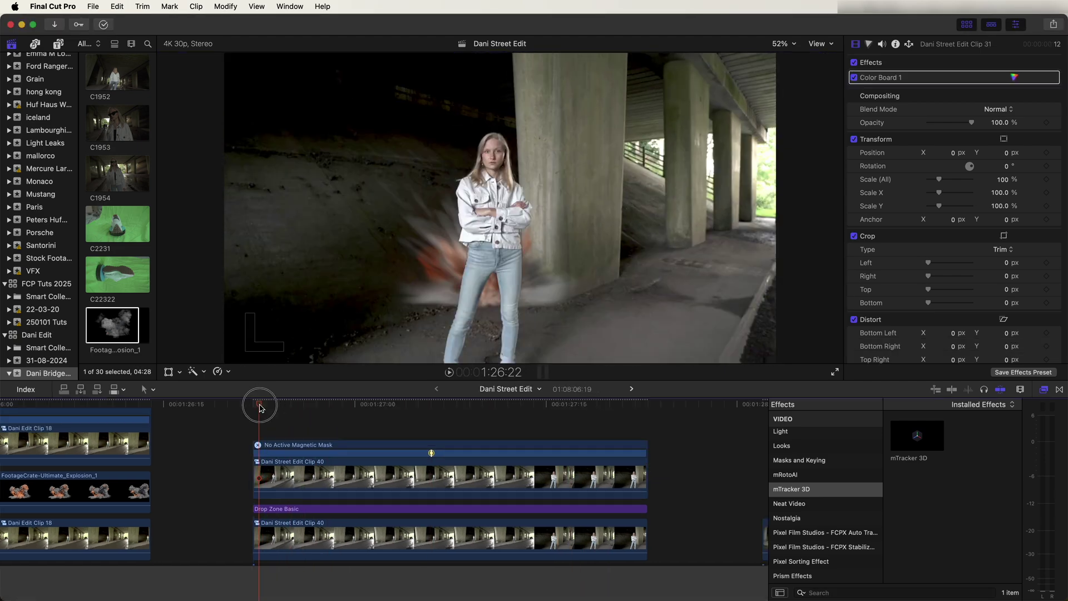
# Duplicate Dani Street Edit Clip 31 as a connected copy above itself.
pyautogui.moveTo(258, 404); pyautogui.dragTo(634, 428)
pyautogui.hscroll(2, 634, 473)
pyautogui.click(516, 473)
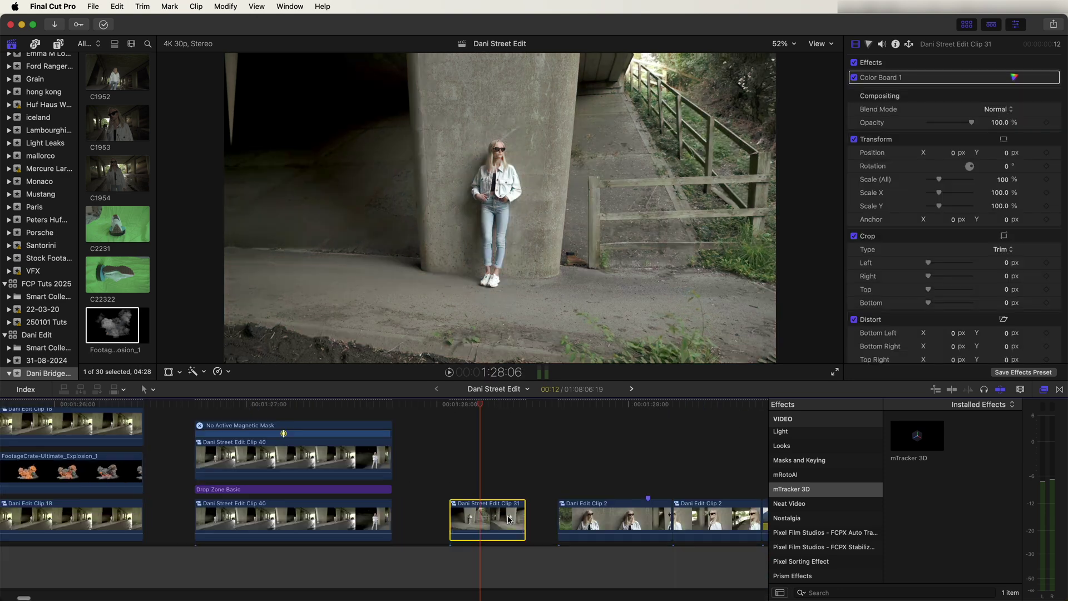
pyautogui.moveTo(484, 521); pyautogui.dragTo(485, 469)
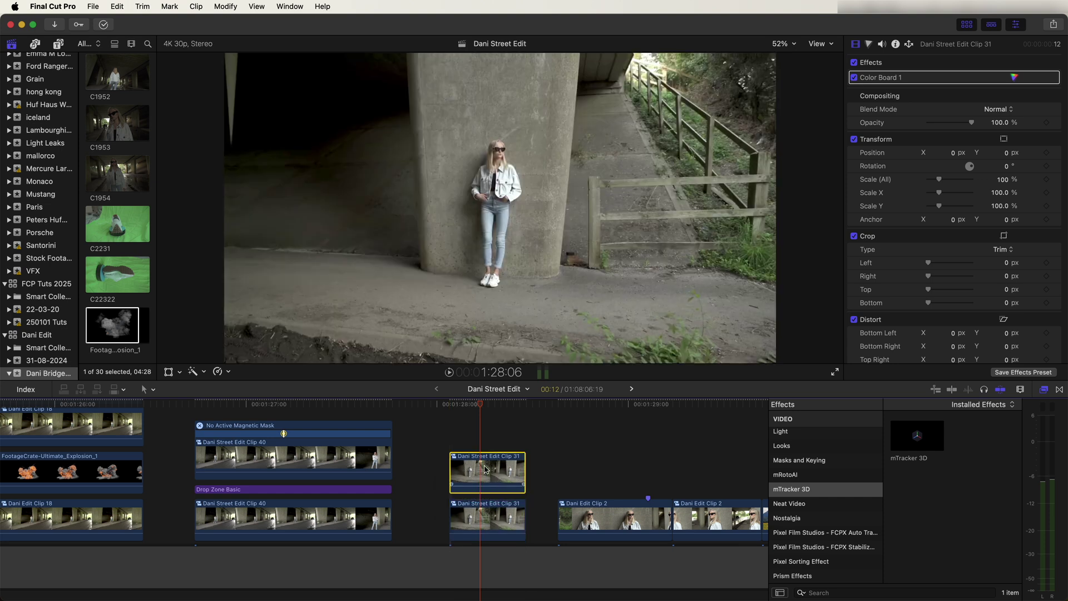
# Give the Clip 31 copy an analysed Magnetic Mask of the woman, then stack another copy.
pyautogui.click(192, 371)
pyautogui.click(231, 448)
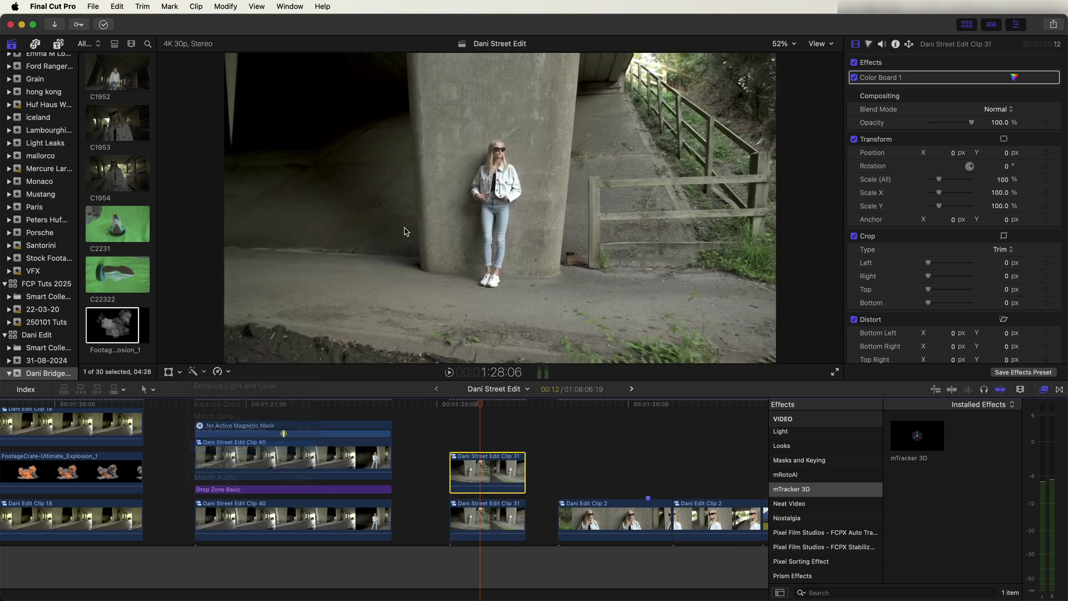
pyautogui.click(501, 172)
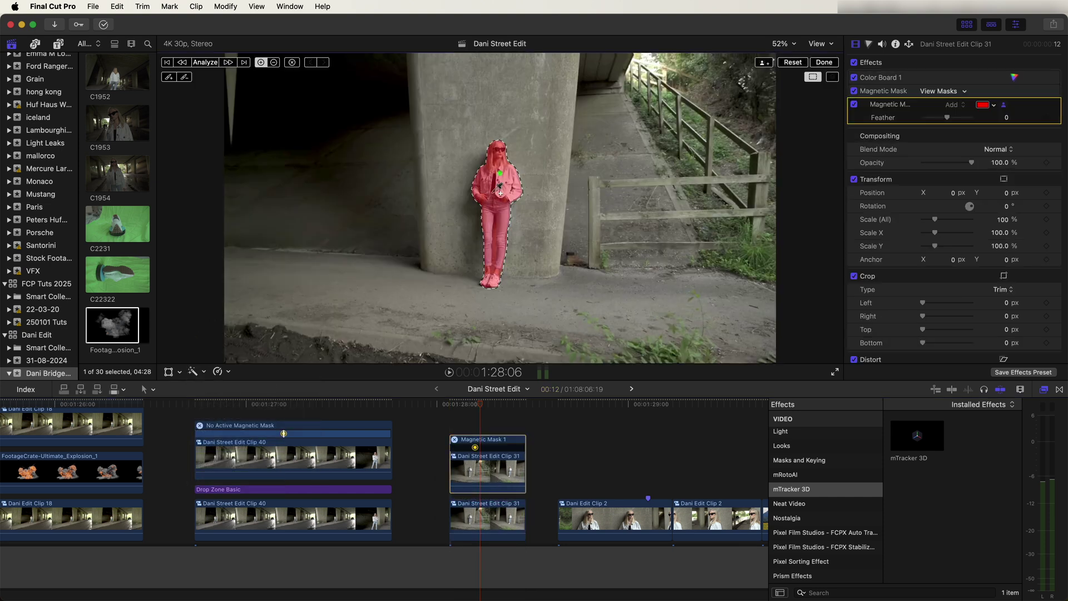
pyautogui.click(215, 62)
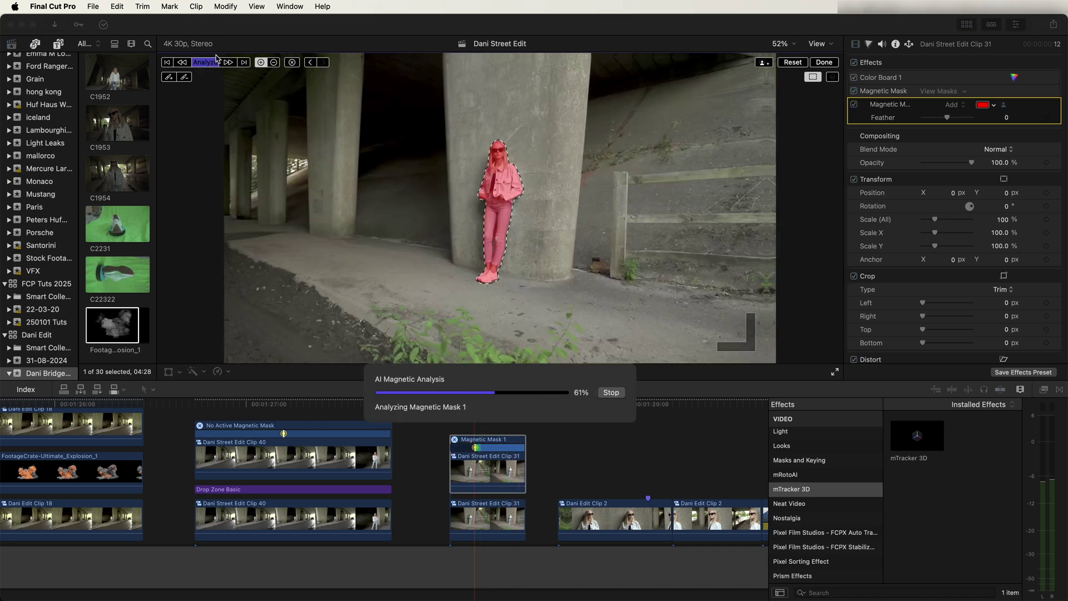
pyautogui.click(824, 62)
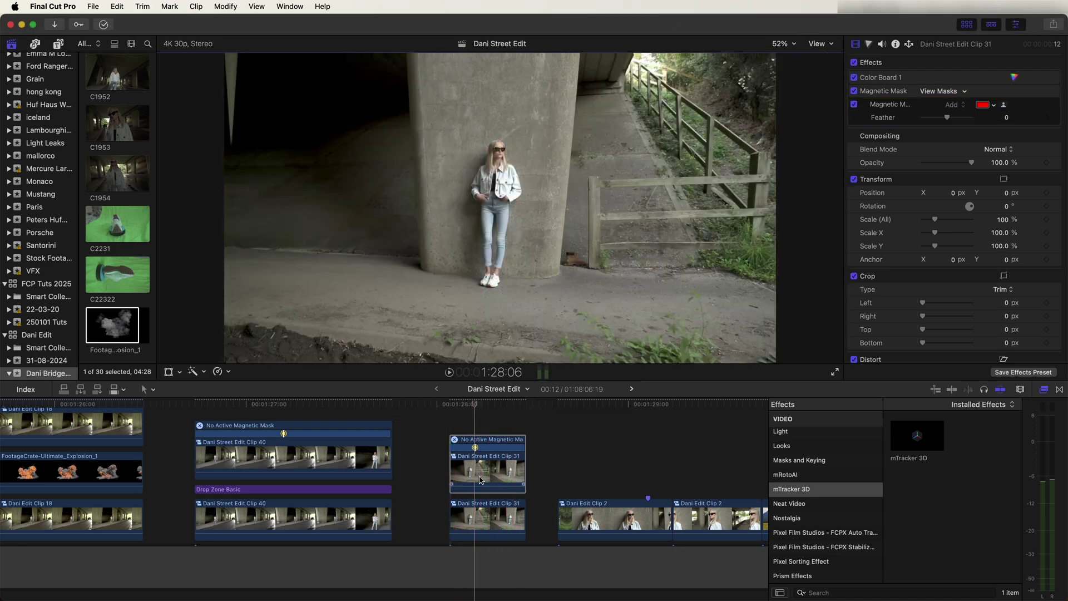
pyautogui.moveTo(482, 478)
pyautogui.mouseDown()
pyautogui.moveTo(483, 445)
pyautogui.moveTo(474, 472)
pyautogui.mouseUp()
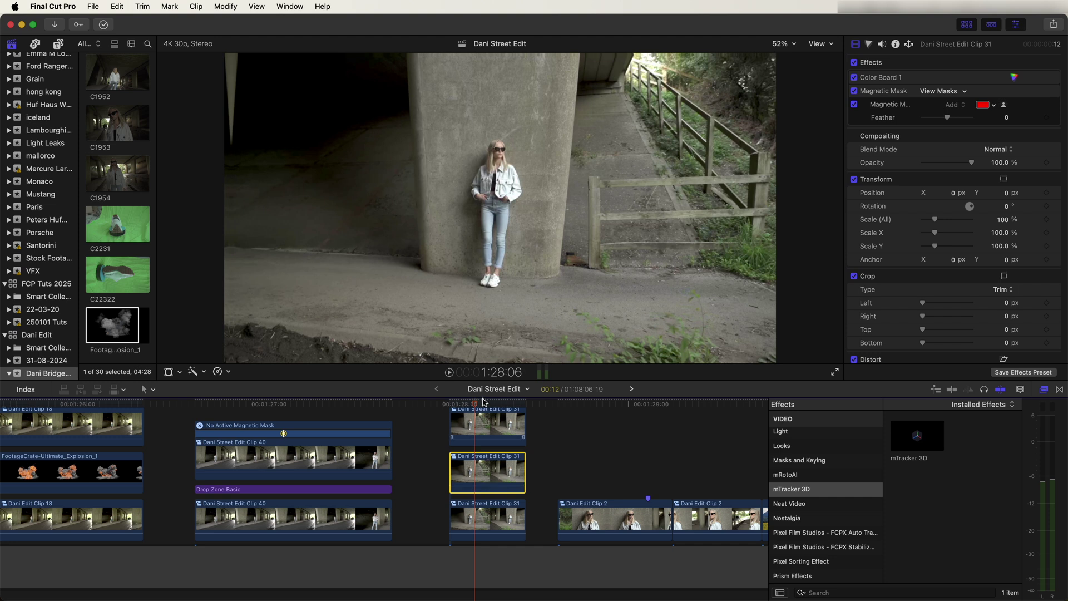
# Apply the Underwater distortion to the Clip 31 copy with Size 0.21 and Refraction 153.
pyautogui.scroll(5, 801, 489)
pyautogui.click(788, 483)
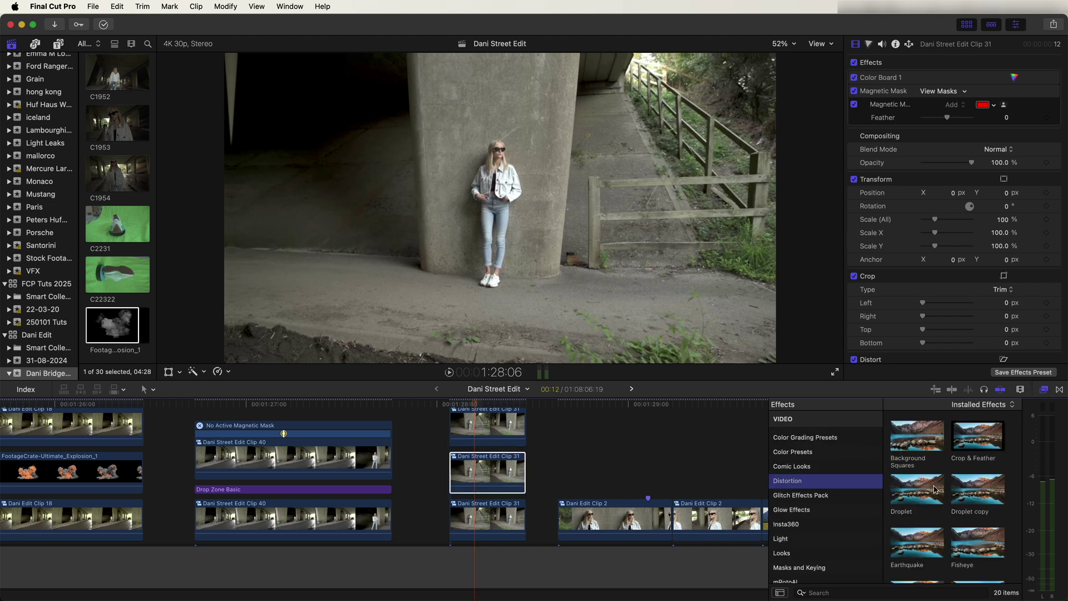
pyautogui.scroll(-5, 935, 489)
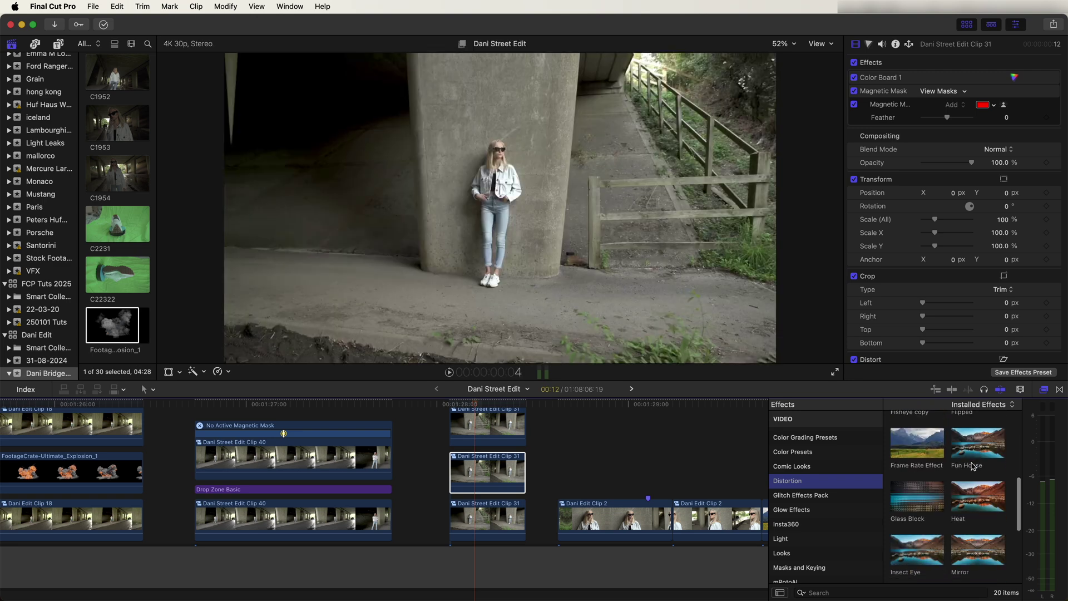
pyautogui.scroll(-3, 972, 468)
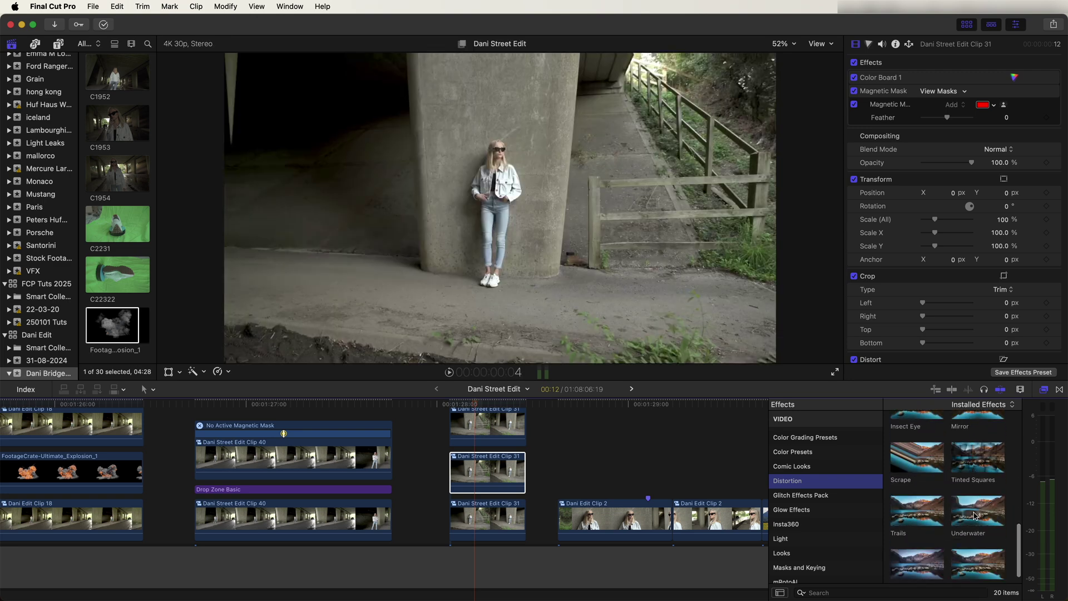
pyautogui.click(980, 512)
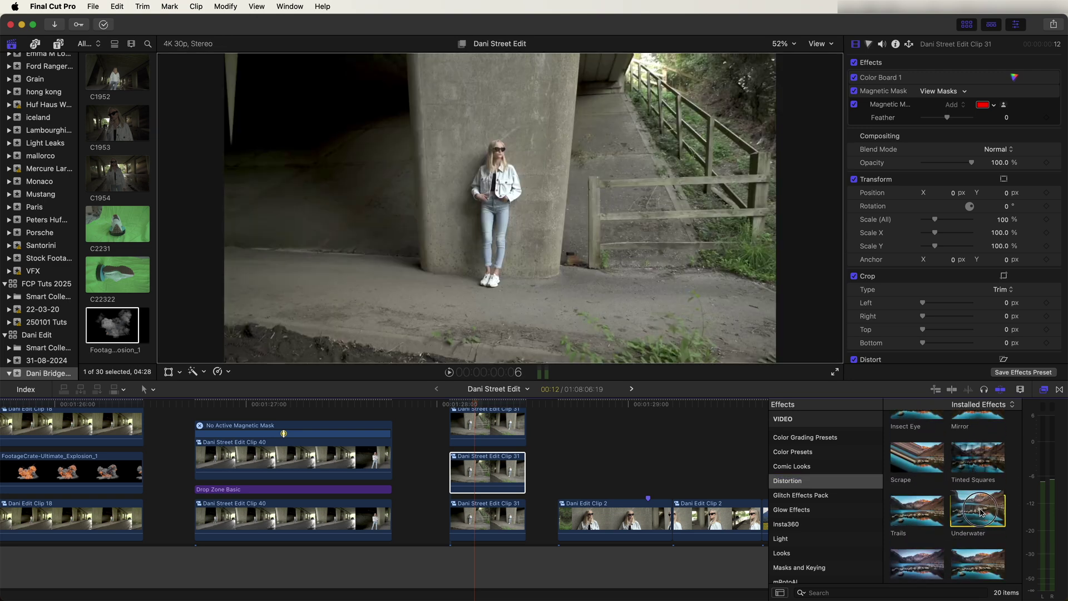
pyautogui.moveTo(980, 512); pyautogui.dragTo(489, 466)
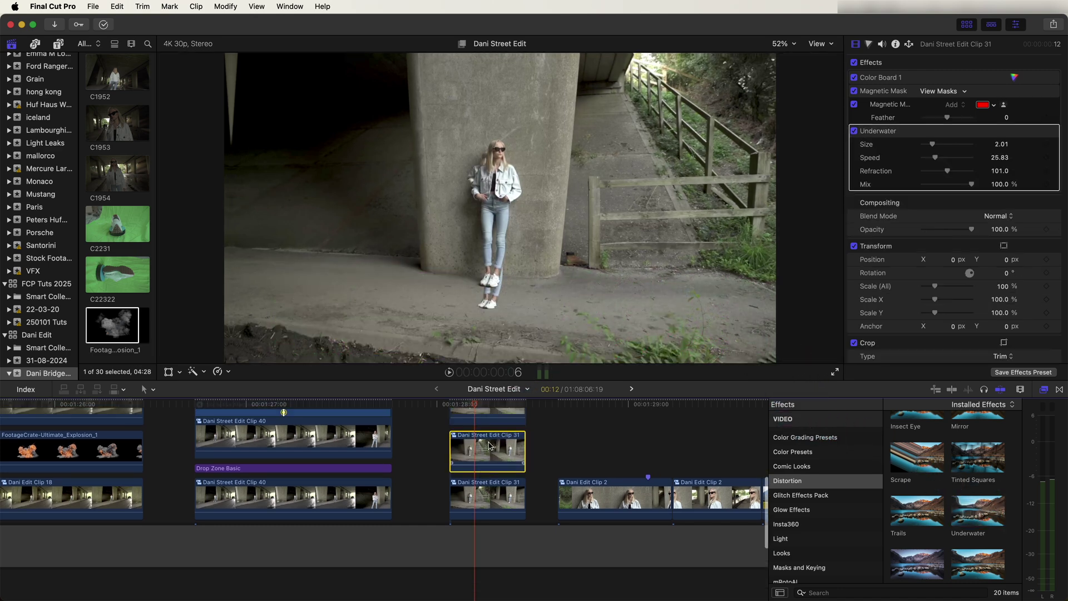
pyautogui.moveTo(934, 146); pyautogui.dragTo(926, 147)
pyautogui.moveTo(947, 171); pyautogui.dragTo(971, 171)
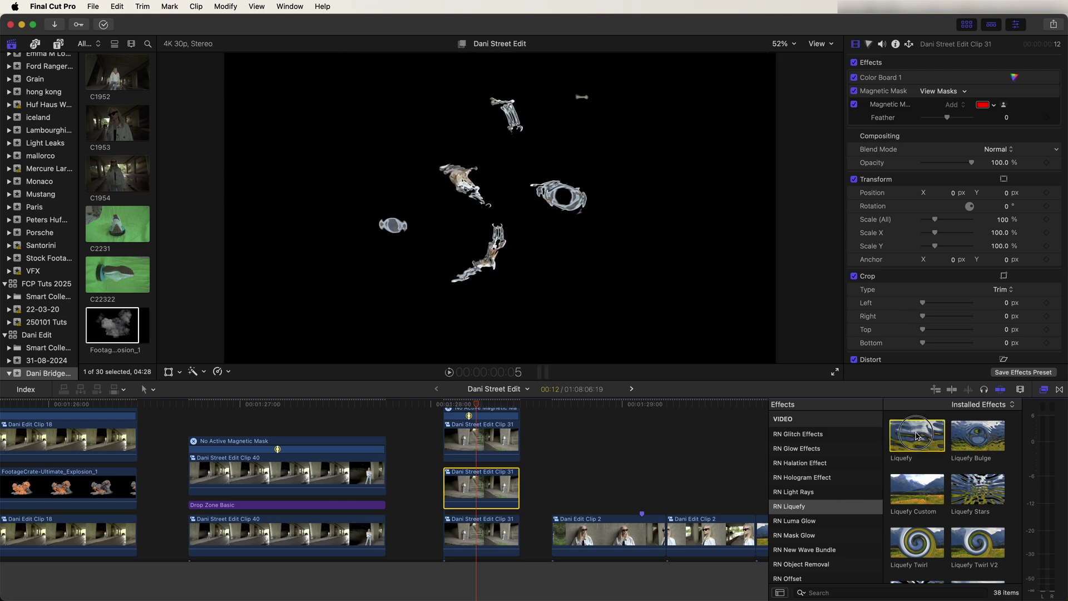
# Apply Liquefy to the Clip 31 copy and set Bulge Scale to -1.15.
pyautogui.moveTo(911, 440); pyautogui.dragTo(468, 495)
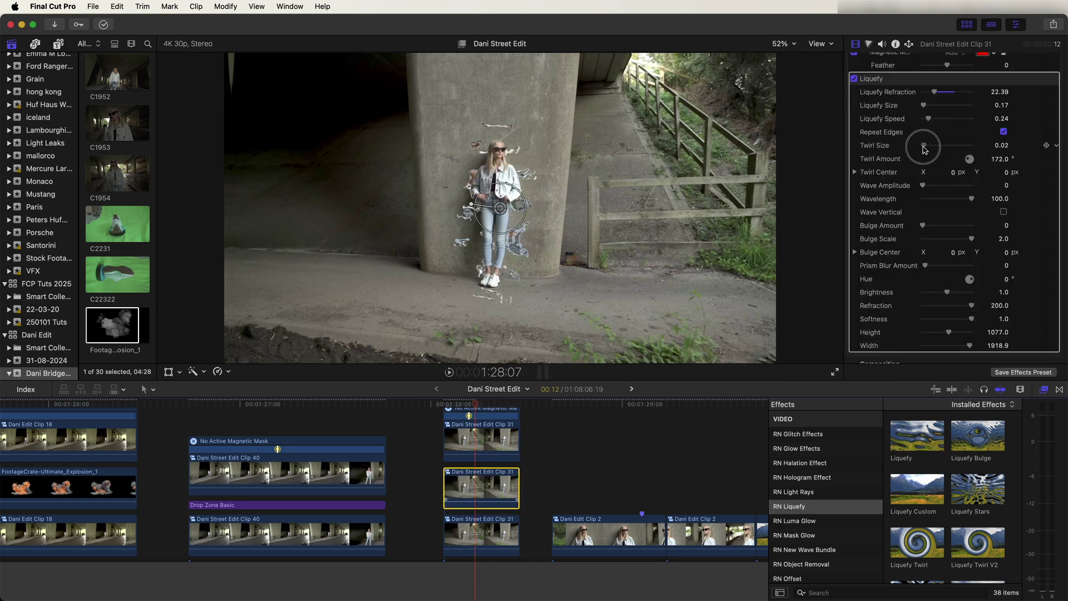
pyautogui.moveTo(944, 242); pyautogui.dragTo(933, 240)
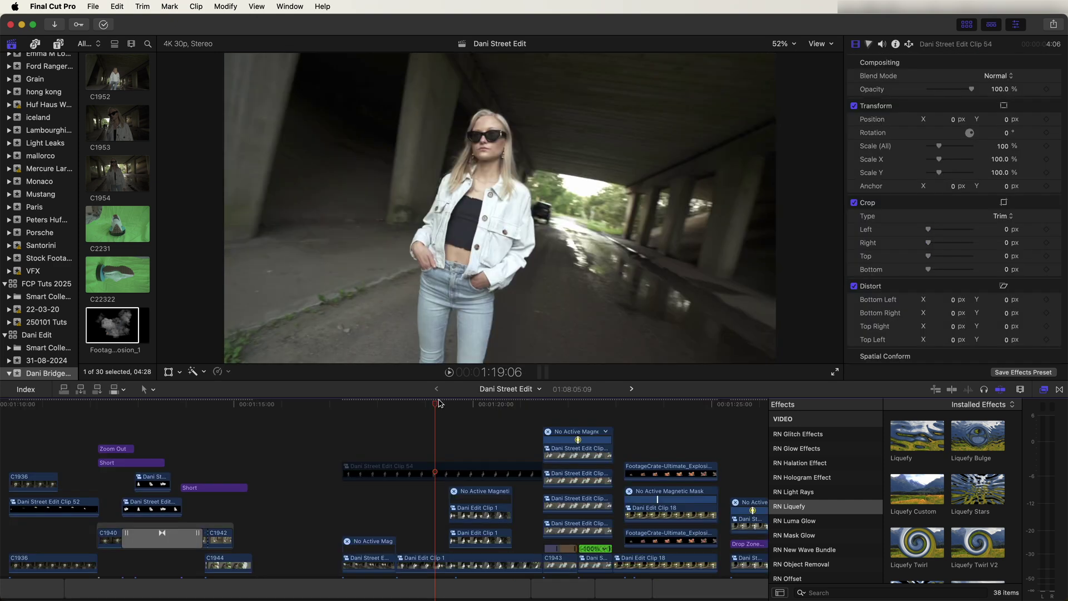
# Place an Adjustment Layer above the underpass clips and extend it to cover them all.
pyautogui.click(58, 44)
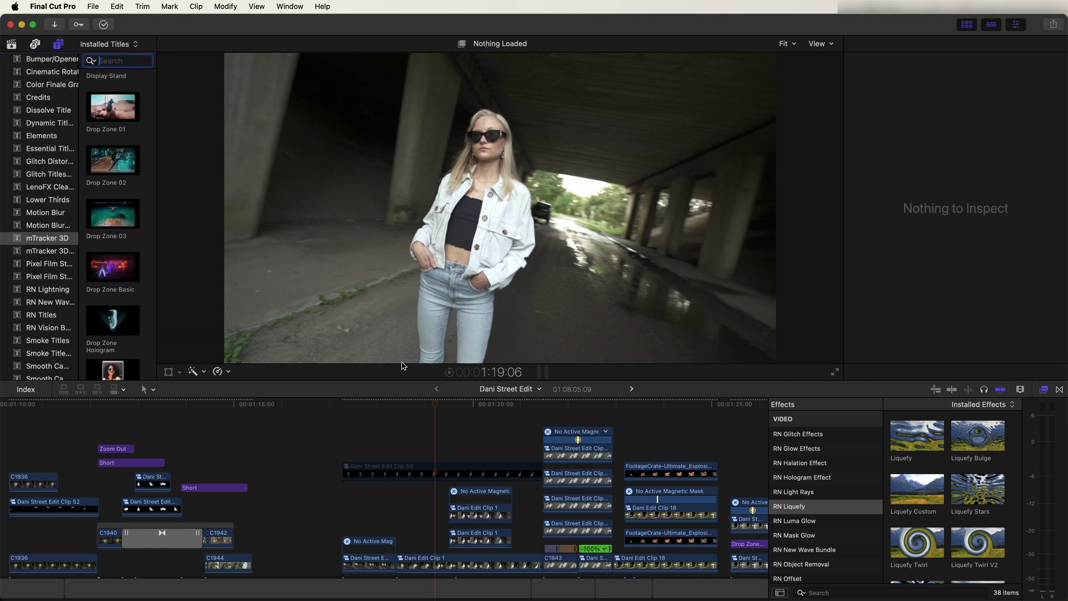
pyautogui.scroll(10, 39, 167)
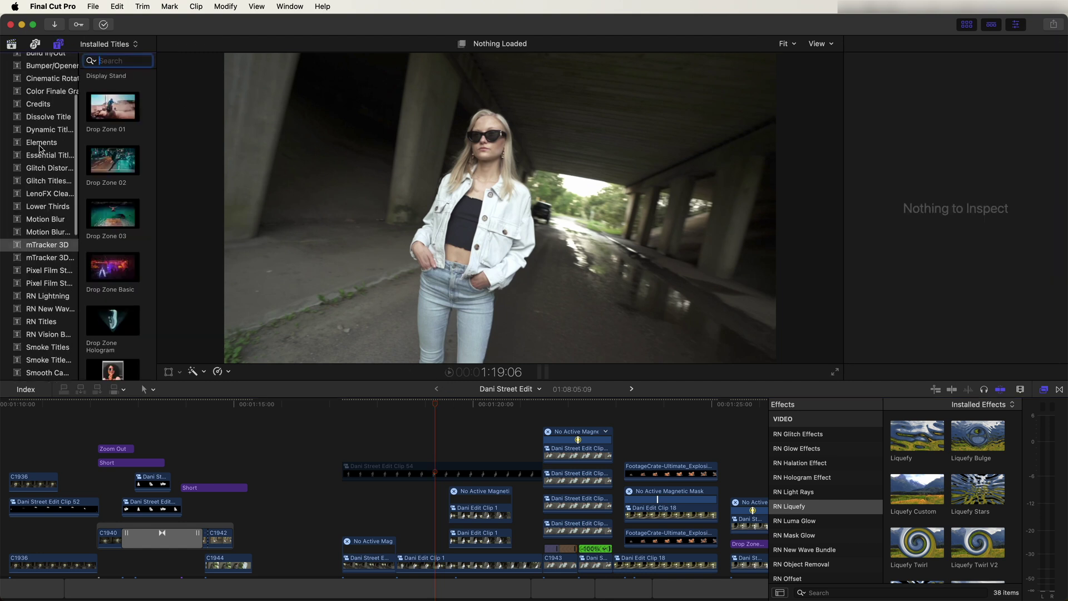
pyautogui.click(38, 111)
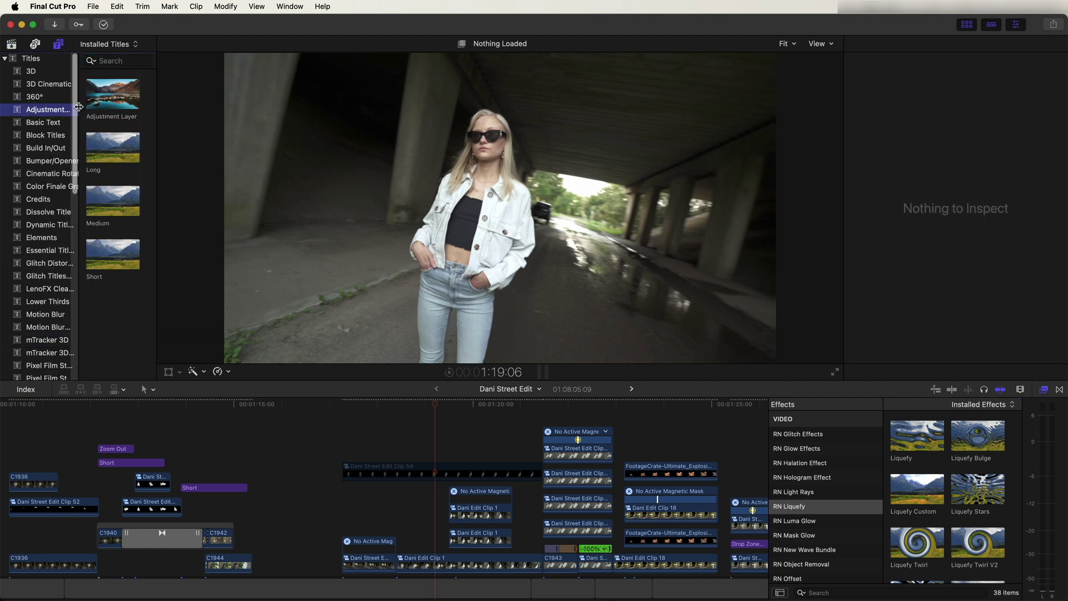
pyautogui.click(105, 95)
pyautogui.moveTo(105, 95); pyautogui.dragTo(186, 428)
pyautogui.moveTo(258, 430); pyautogui.dragTo(249, 429)
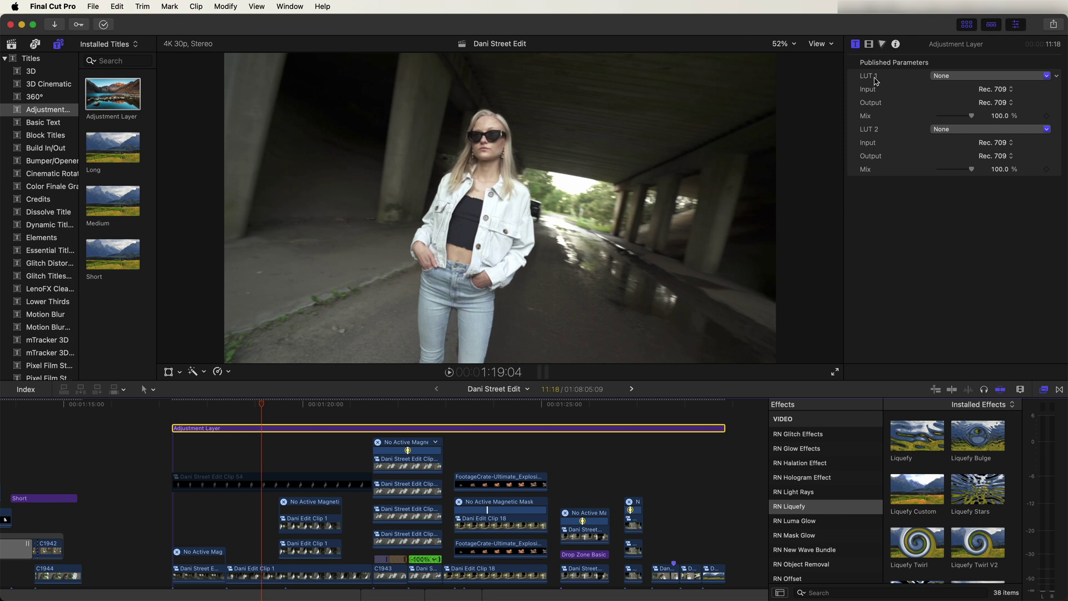
pyautogui.press('Tab')
# Add a Custom LUT to the Adjustment Layer set to Explorer Lut Pack Vol 3 > Chrome.
pyautogui.click(869, 43)
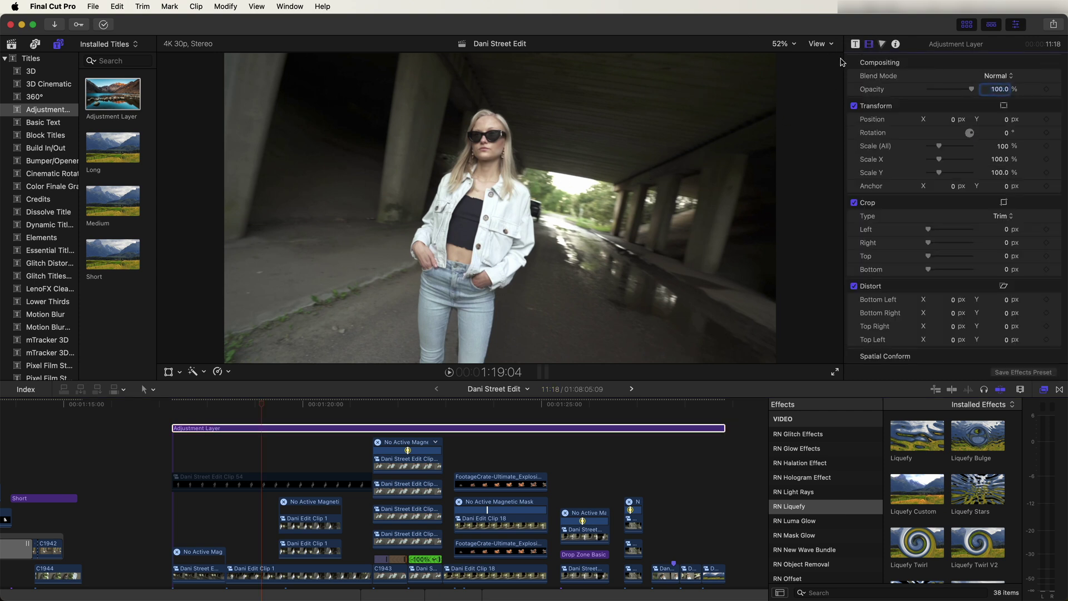
pyautogui.scroll(10, 834, 472)
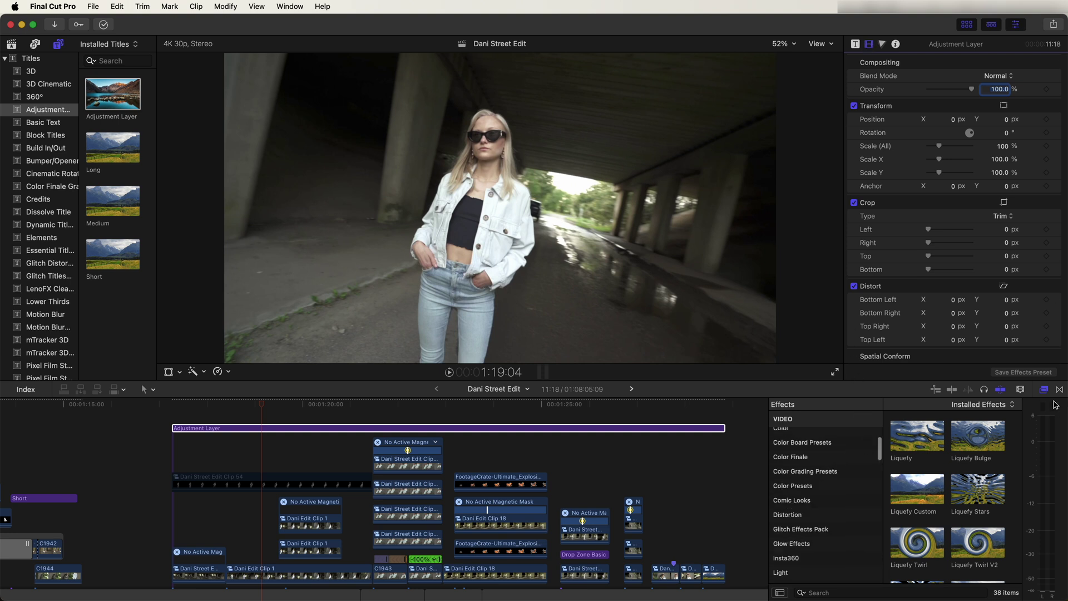
pyautogui.scroll(2, 804, 479)
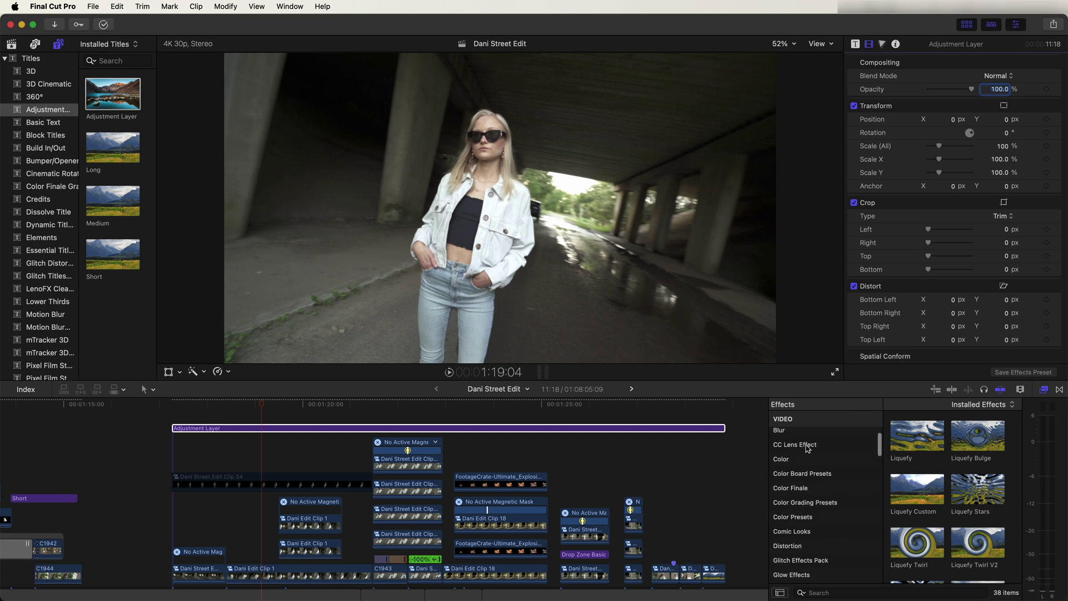
pyautogui.click(795, 459)
pyautogui.scroll(-1, 971, 445)
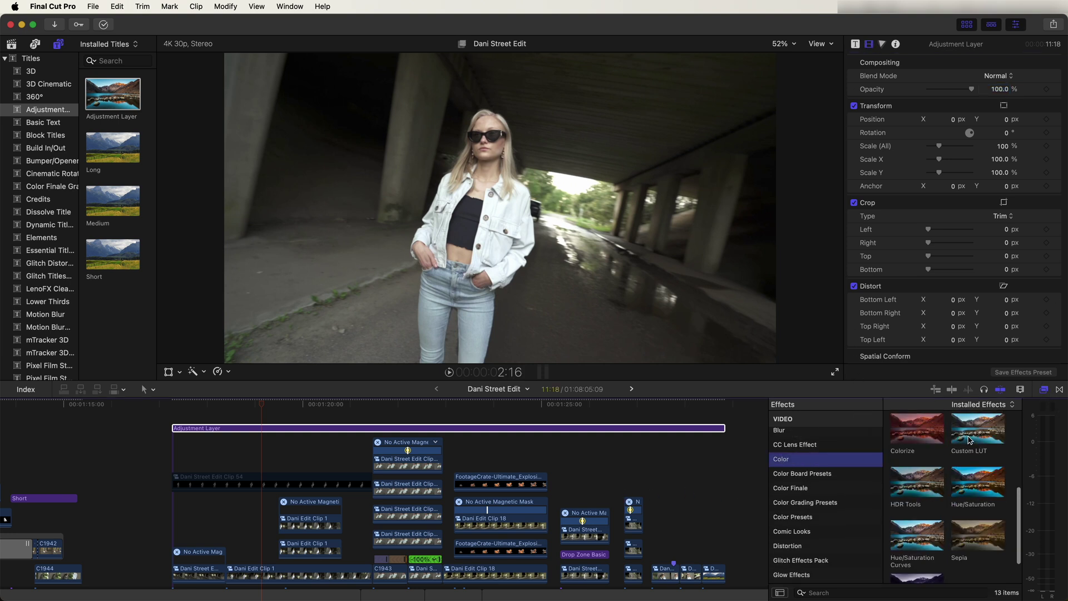
pyautogui.moveTo(969, 440); pyautogui.dragTo(326, 428)
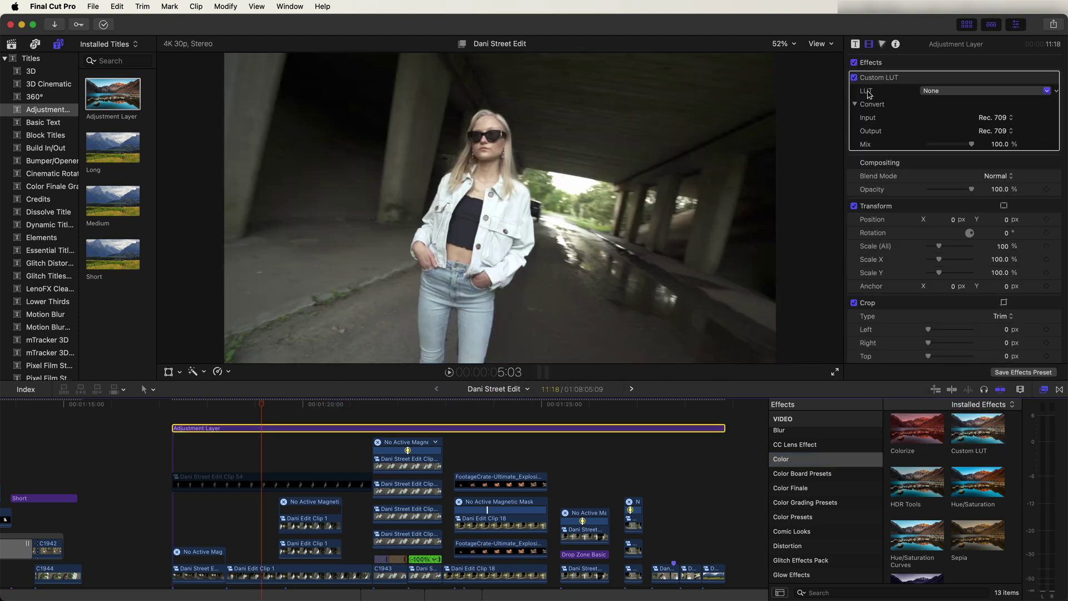
pyautogui.click(936, 91)
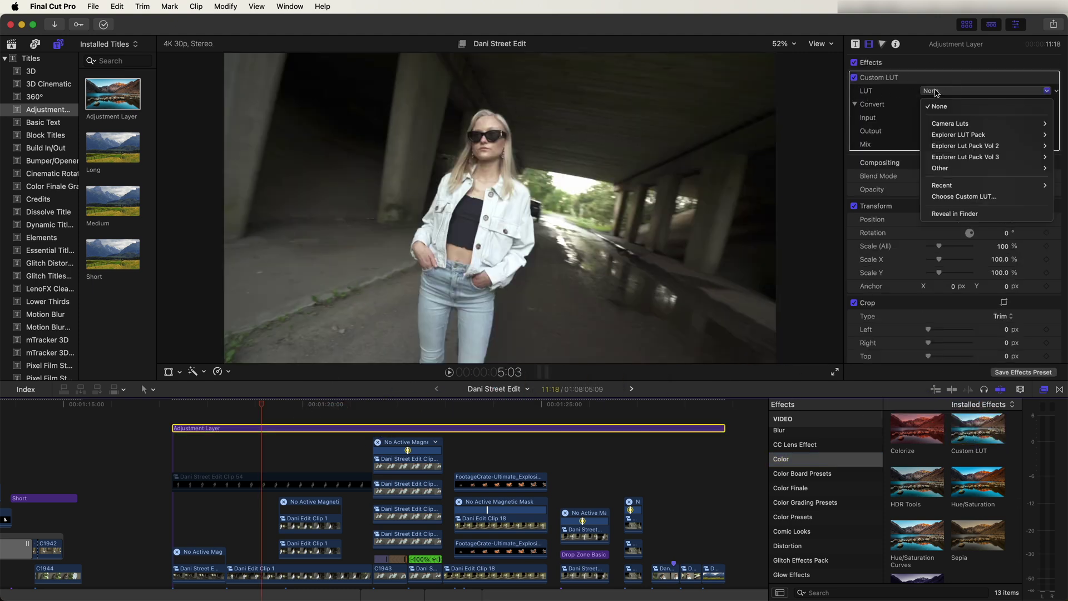
pyautogui.moveTo(966, 156)
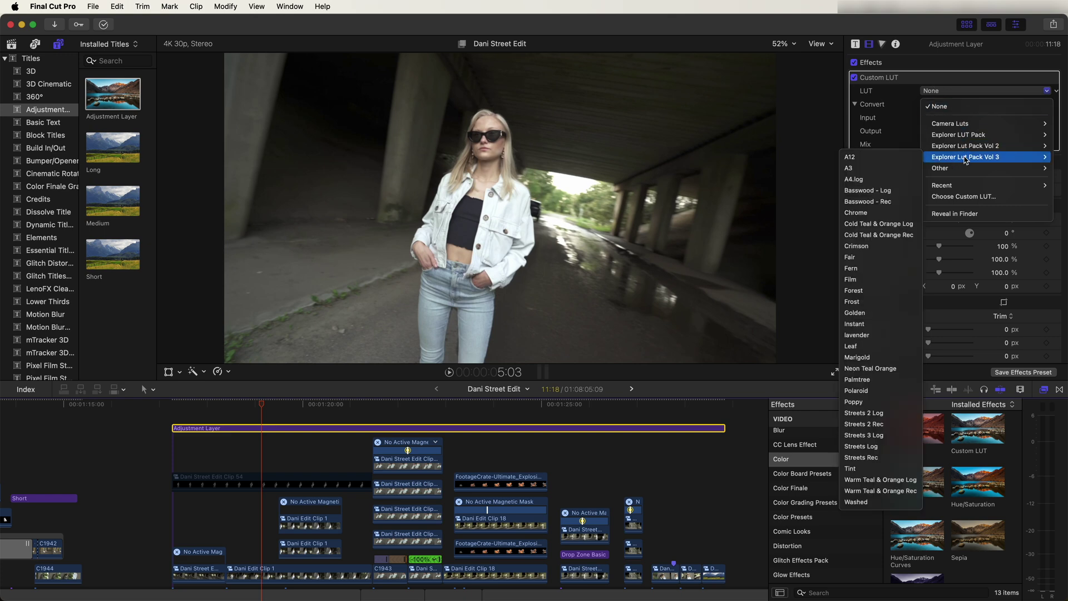
pyautogui.click(875, 215)
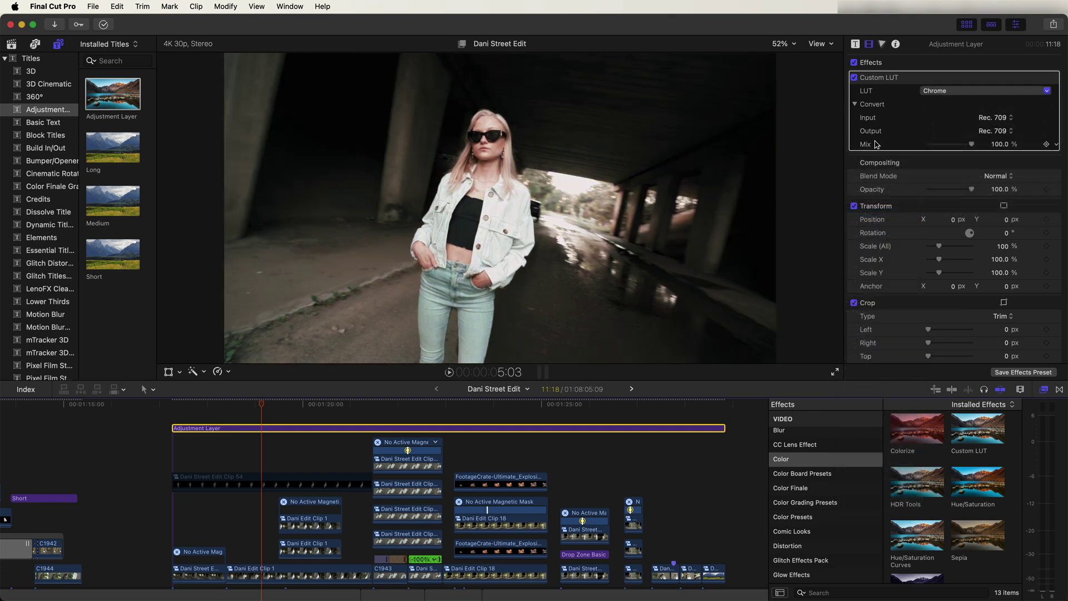
# Set the Chrome LUT Mix to about 63%, checking the grade on the explosion shot.
pyautogui.moveTo(958, 148)
pyautogui.mouseDown()
pyautogui.moveTo(944, 147)
pyautogui.moveTo(970, 151)
pyautogui.mouseUp()
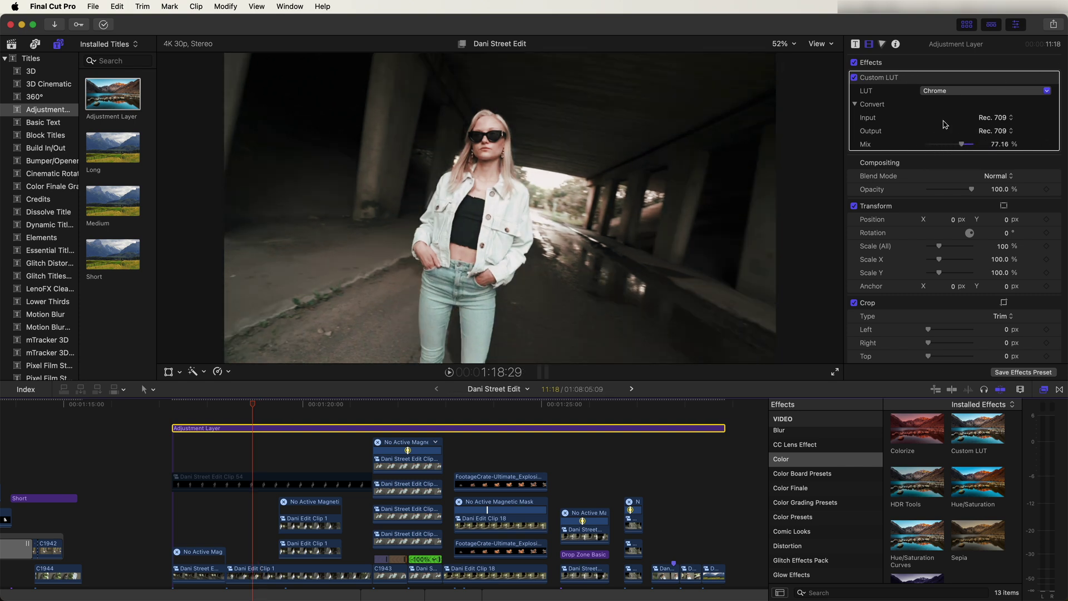
pyautogui.moveTo(961, 144); pyautogui.dragTo(956, 145)
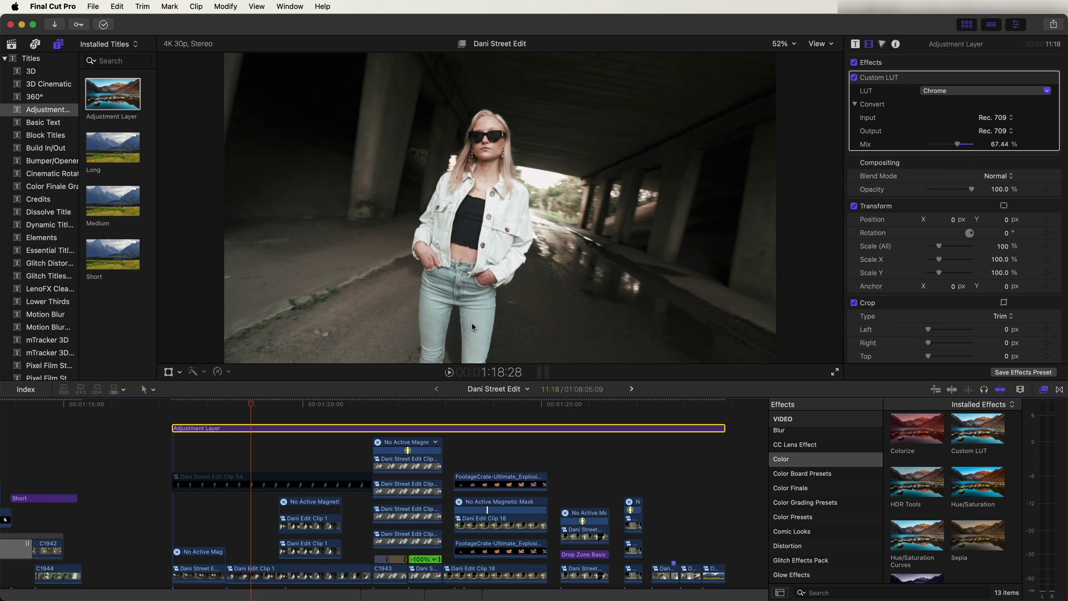
pyautogui.click(315, 406)
pyautogui.moveTo(315, 410); pyautogui.dragTo(481, 413)
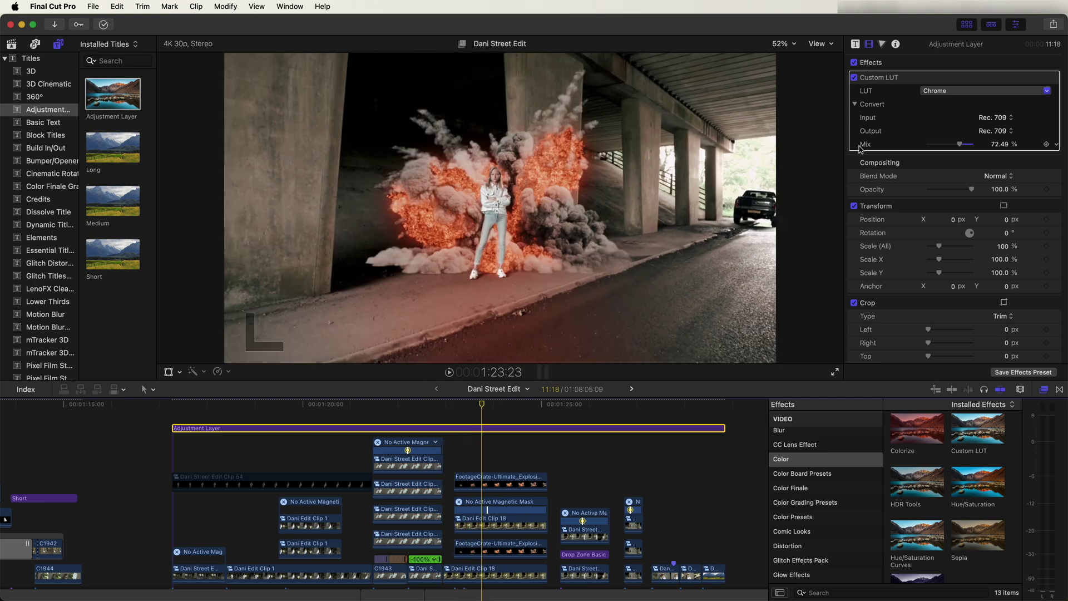
pyautogui.moveTo(957, 145)
pyautogui.mouseDown()
pyautogui.moveTo(920, 143)
pyautogui.moveTo(977, 143)
pyautogui.moveTo(929, 151)
pyautogui.moveTo(958, 144)
pyautogui.mouseUp()
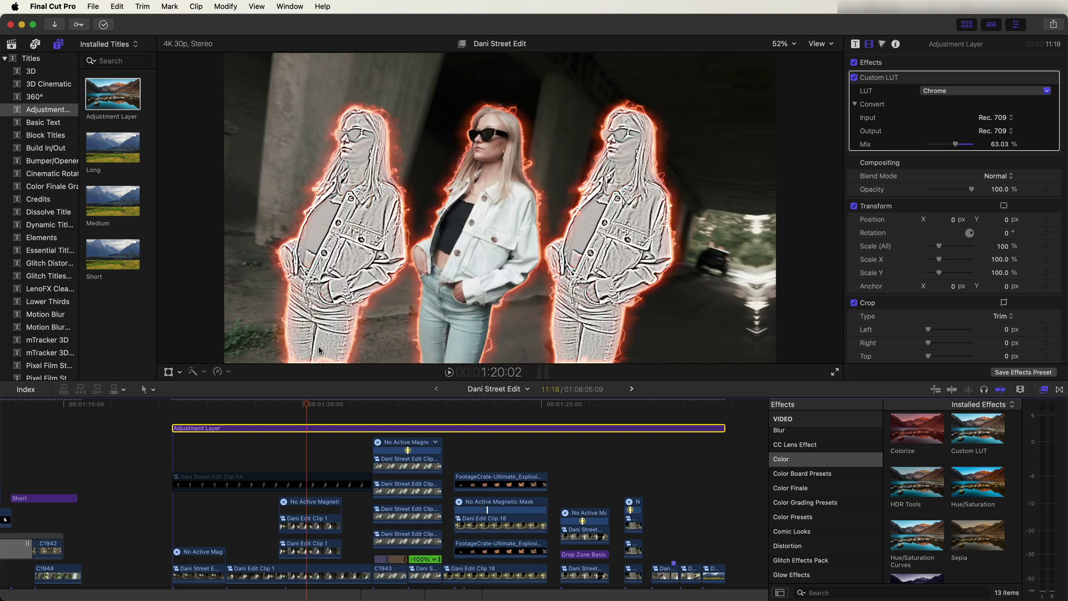